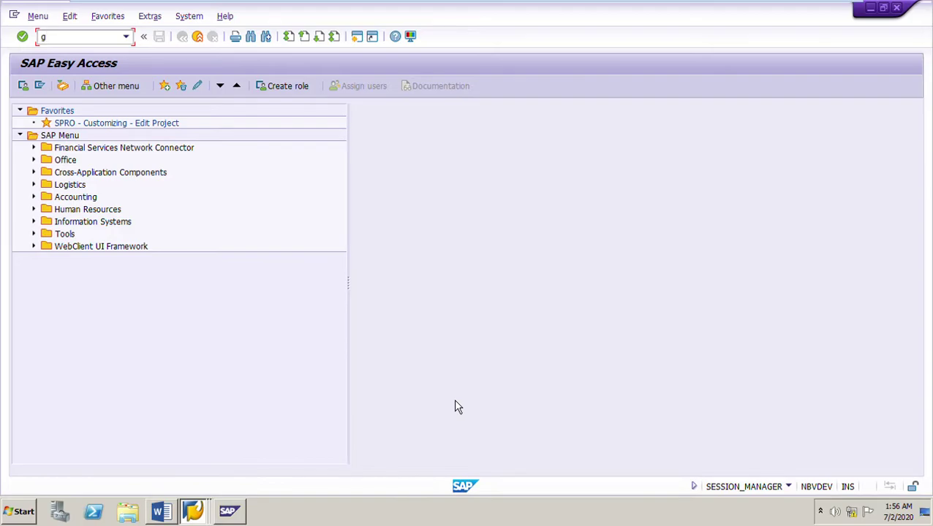
- Switch to the Word document and review the Part 4 outline, covering Sections A to D on invoices for POs with account assignment
{"action": "left_click", "coordinate": [165, 516]}
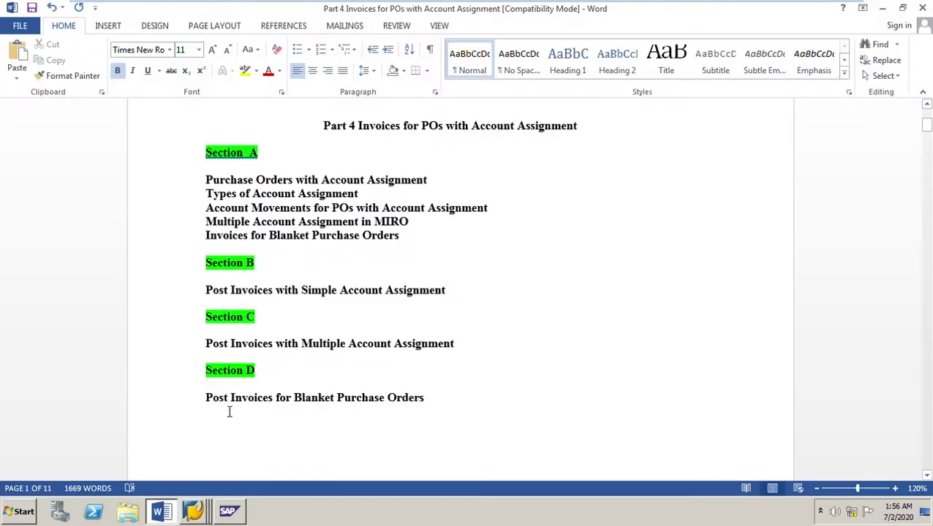
{"action": "left_click_drag", "start_coordinate": [209, 405], "coordinate": [441, 409]}
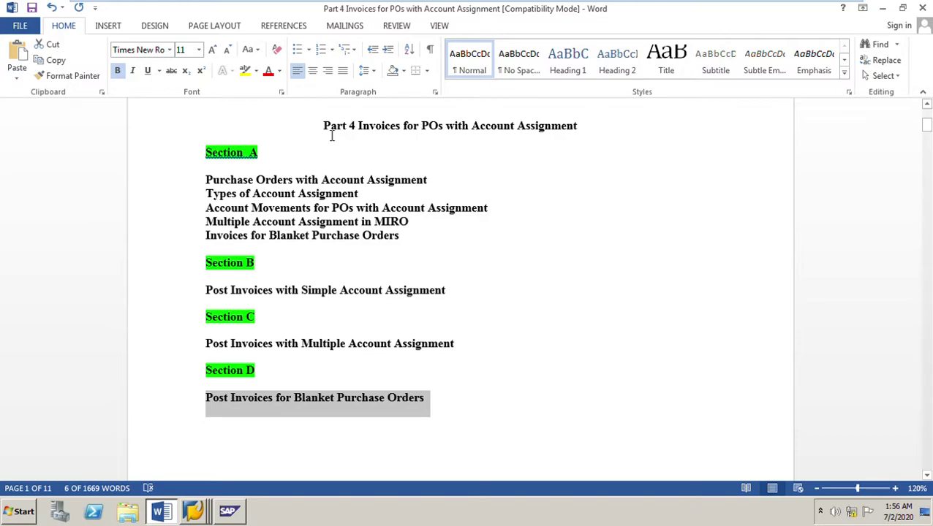
{"action": "left_click_drag", "start_coordinate": [327, 132], "coordinate": [615, 133]}
{"action": "scroll", "coordinate": [597, 256], "scroll_direction": "up", "scroll_amount": 5}
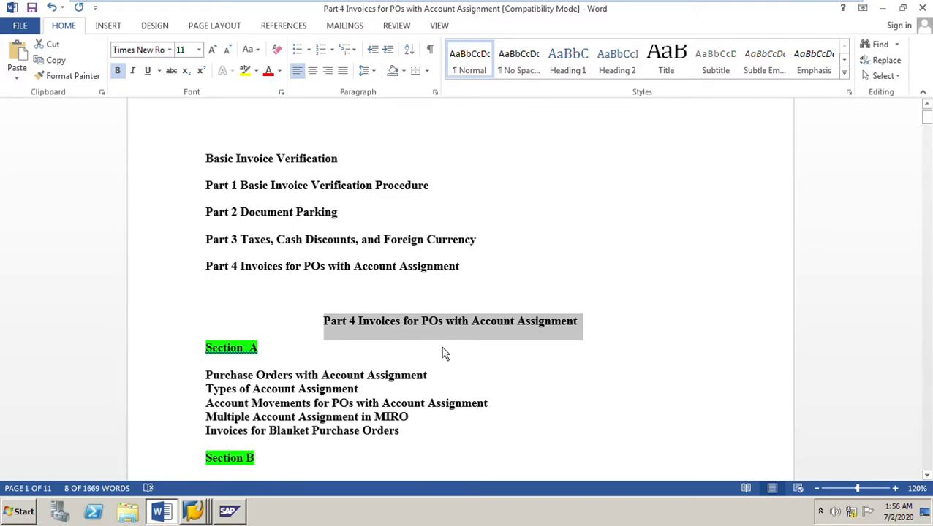
{"action": "scroll", "coordinate": [550, 359], "scroll_direction": "down", "scroll_amount": 6}
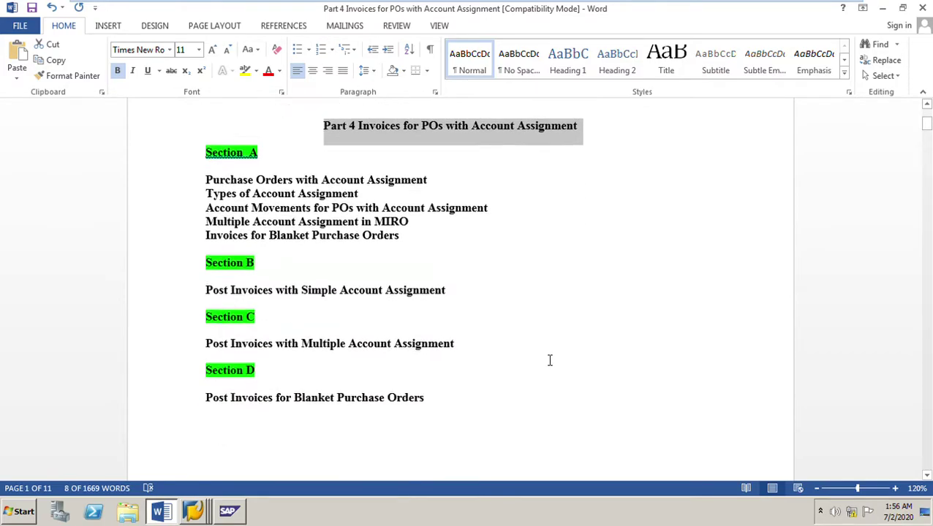
{"action": "scroll", "coordinate": [549, 360], "scroll_direction": "up", "scroll_amount": 2}
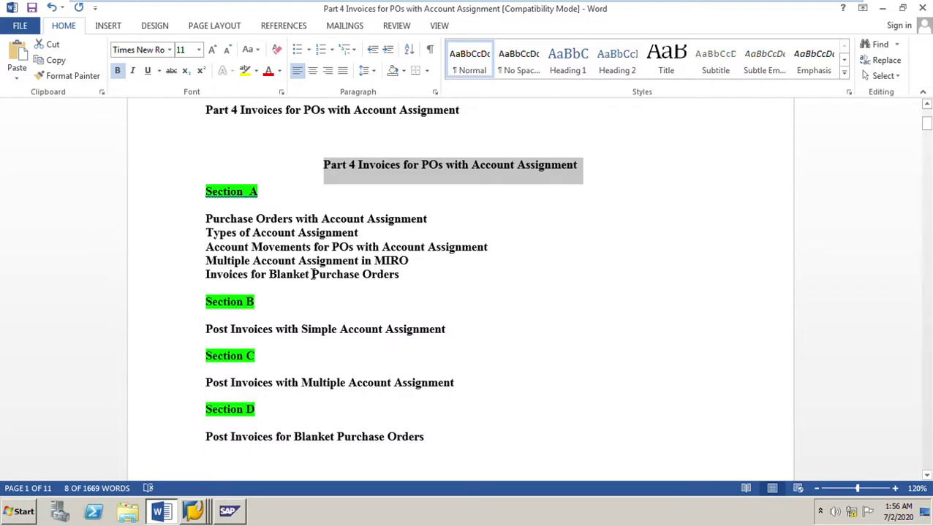
{"action": "left_click_drag", "start_coordinate": [207, 386], "coordinate": [486, 395]}
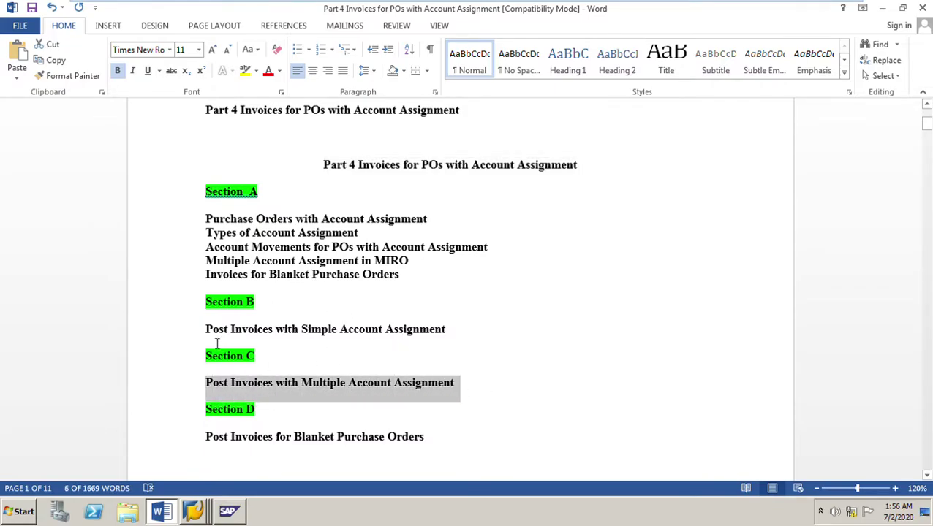
{"action": "left_click_drag", "start_coordinate": [206, 330], "coordinate": [462, 335]}
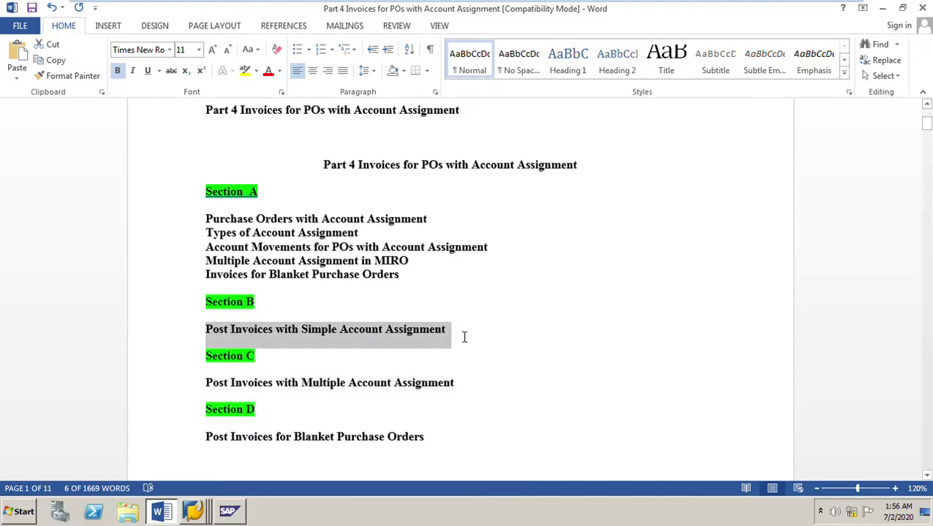
{"action": "left_click_drag", "start_coordinate": [214, 221], "coordinate": [413, 283]}
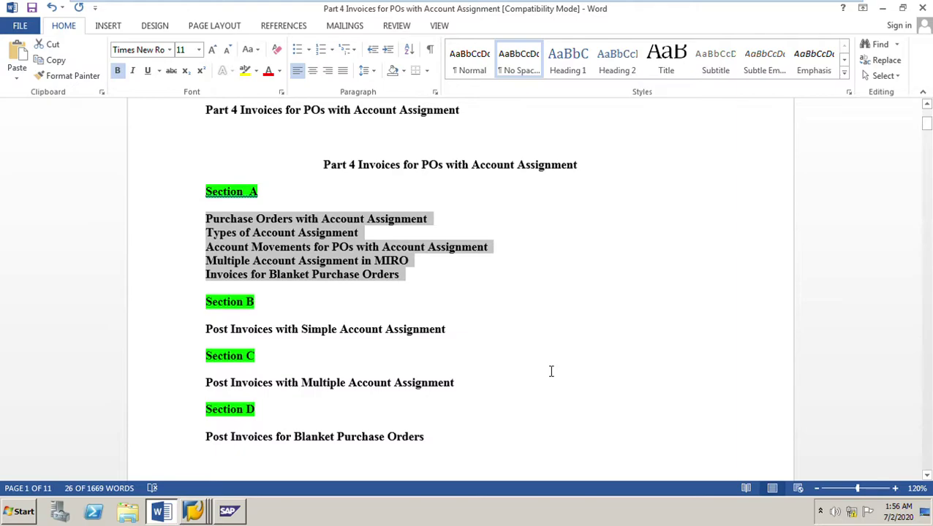
{"action": "scroll", "coordinate": [558, 359], "scroll_direction": "down", "scroll_amount": 3}
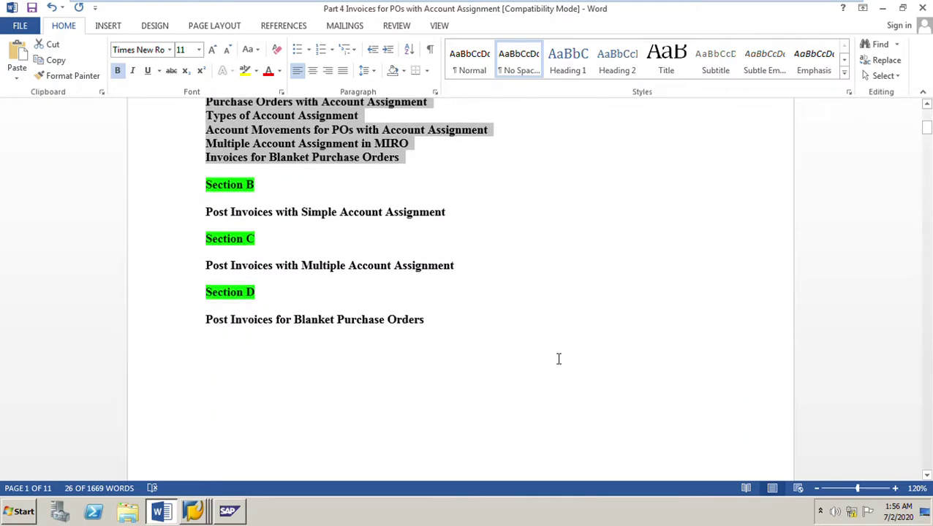
{"action": "left_click", "coordinate": [552, 358]}
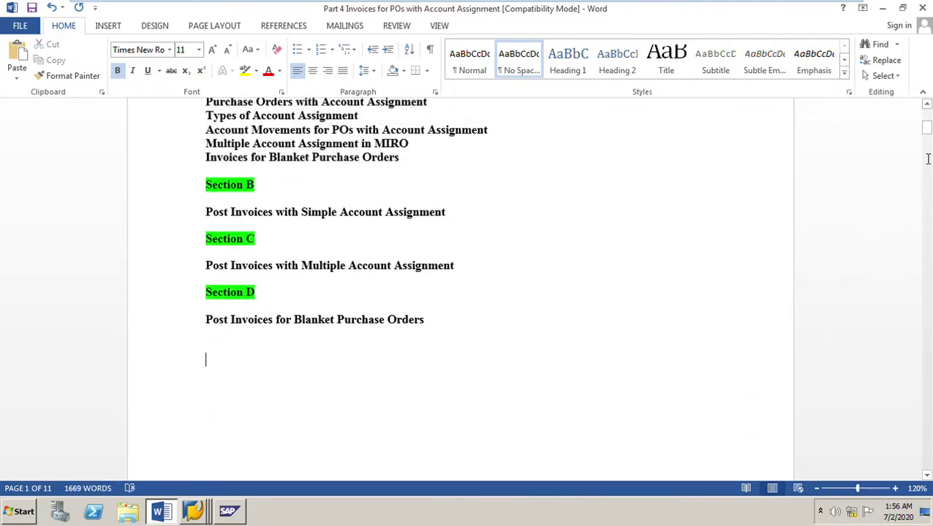
- Find the Section D exercise on invoices for blanket purchase orders and read its PO number and first instruction
{"action": "left_click_drag", "start_coordinate": [927, 132], "coordinate": [927, 432]}
{"action": "scroll", "coordinate": [628, 397], "scroll_direction": "down", "scroll_amount": 5}
{"action": "scroll", "coordinate": [628, 397], "scroll_direction": "up", "scroll_amount": 15}
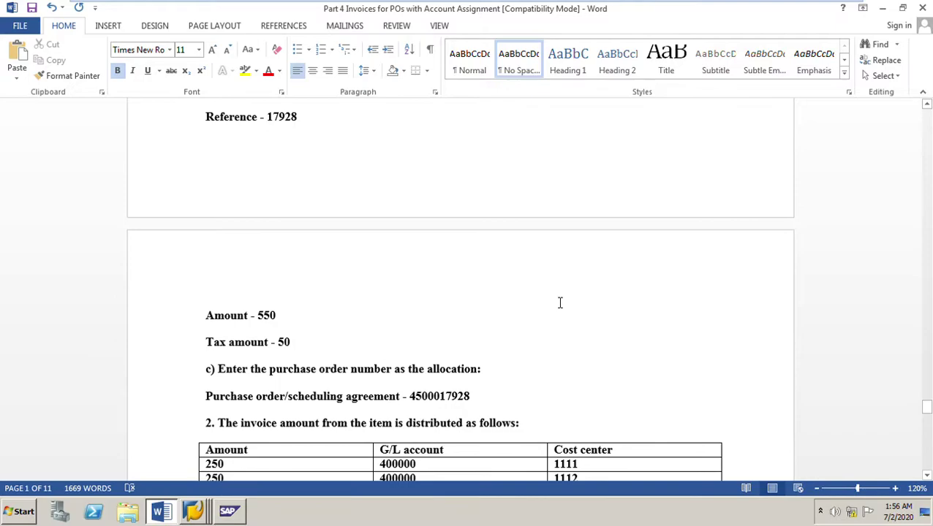
{"action": "scroll", "coordinate": [555, 301], "scroll_direction": "up", "scroll_amount": 4}
{"action": "scroll", "coordinate": [421, 310], "scroll_direction": "down", "scroll_amount": 1}
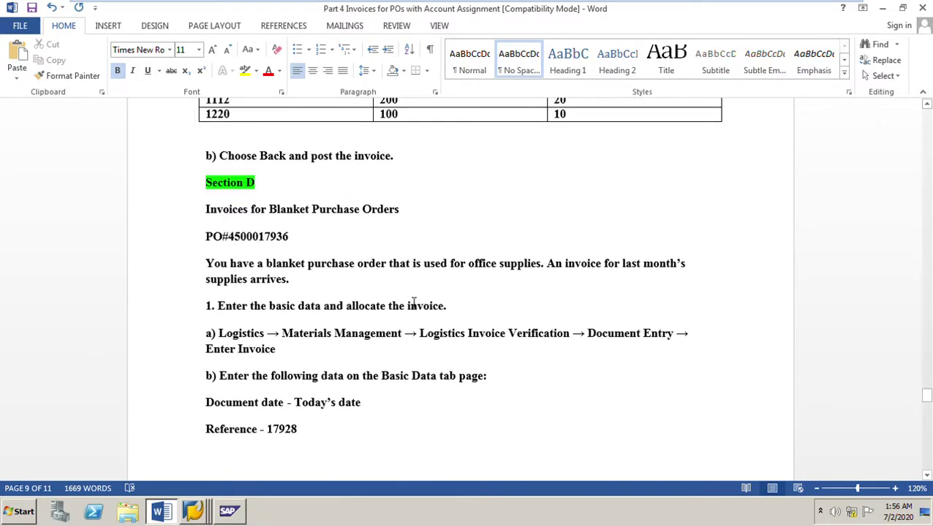
{"action": "left_click_drag", "start_coordinate": [291, 241], "coordinate": [235, 245]}
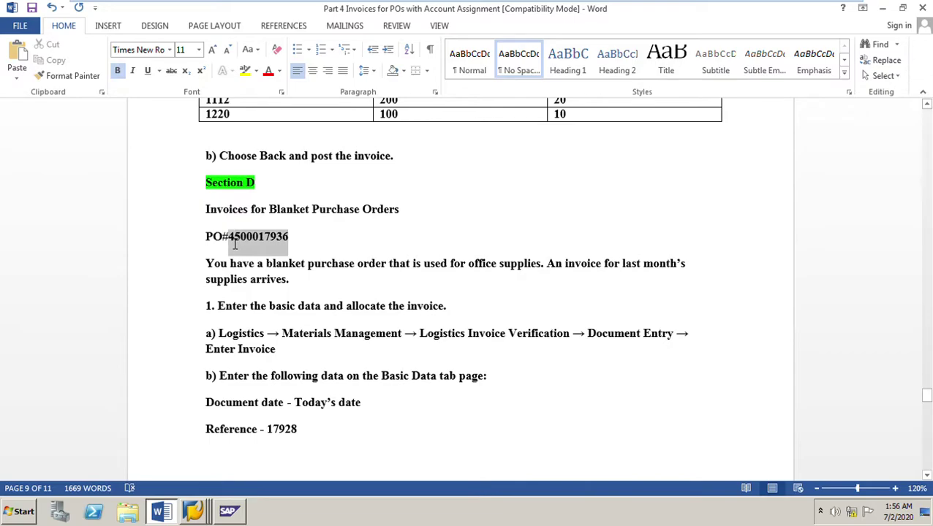
{"action": "left_click", "coordinate": [320, 307]}
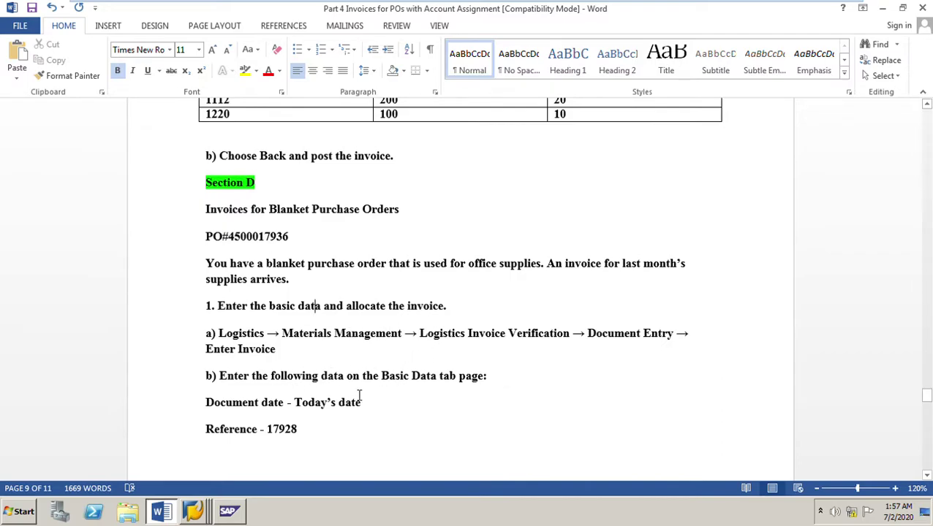
- Add the transaction code MIRO after "Enter Invoice" in Section D's navigation path
{"action": "left_click", "coordinate": [290, 353]}
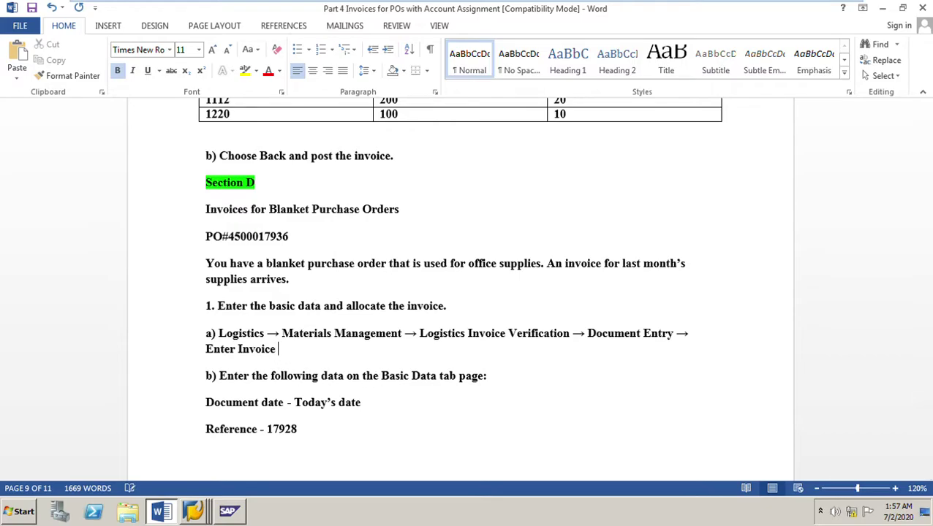
{"action": "type", "text": "MIRO"}
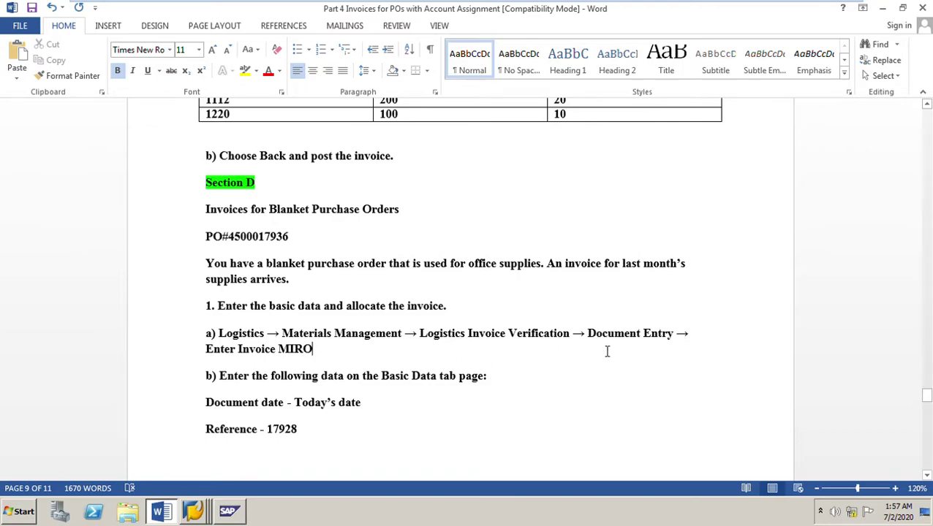
{"action": "double_click", "coordinate": [313, 354]}
- Change Section D's reference to 17936 and its purchase order/scheduling agreement entry to the blanket purchase order's number
{"action": "left_click", "coordinate": [369, 411]}
{"action": "scroll", "coordinate": [384, 425], "scroll_direction": "down", "scroll_amount": 3}
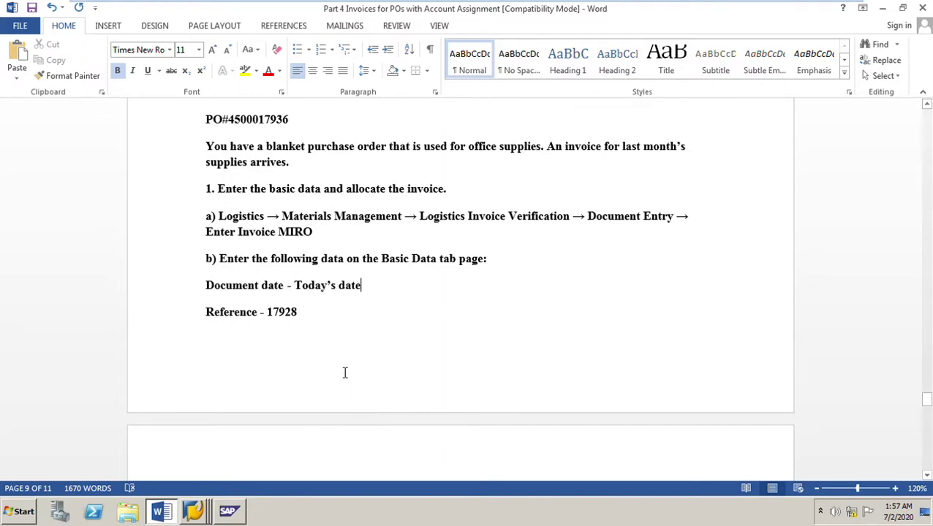
{"action": "left_click", "coordinate": [306, 319]}
{"action": "key", "text": "BackSpace"}
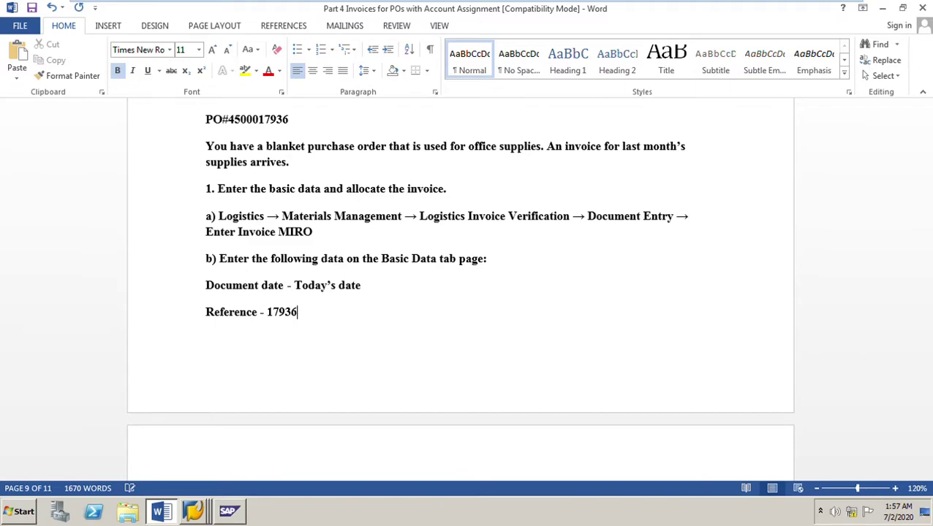
{"action": "scroll", "coordinate": [385, 326], "scroll_direction": "down", "scroll_amount": 3}
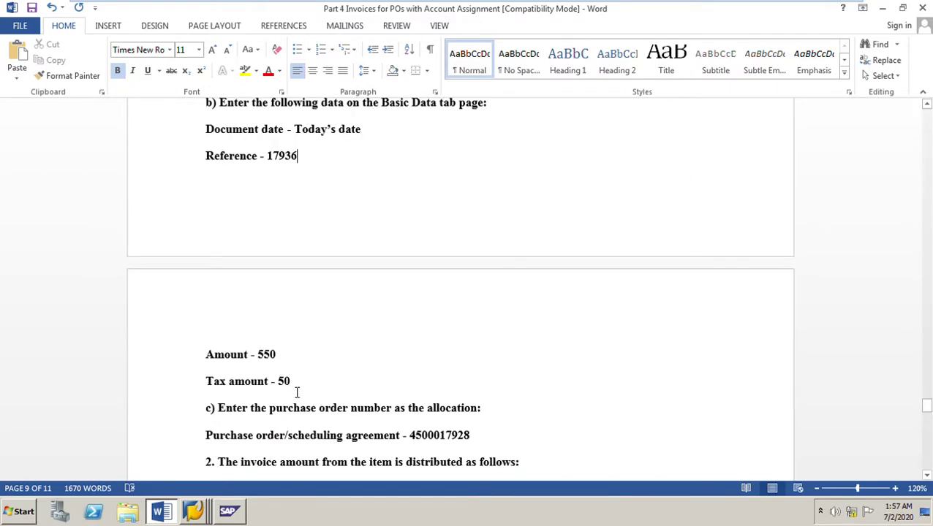
{"action": "scroll", "coordinate": [378, 419], "scroll_direction": "down", "scroll_amount": 2}
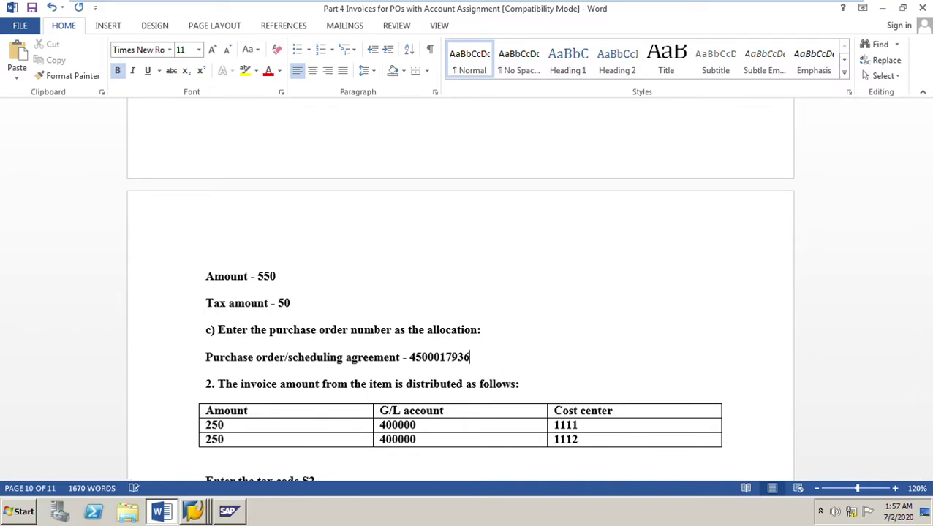
- Review the invoice distribution table's amounts, G/L accounts and cost centers, plus the tax code and purchase order number
{"action": "scroll", "coordinate": [541, 361], "scroll_direction": "down", "scroll_amount": 3}
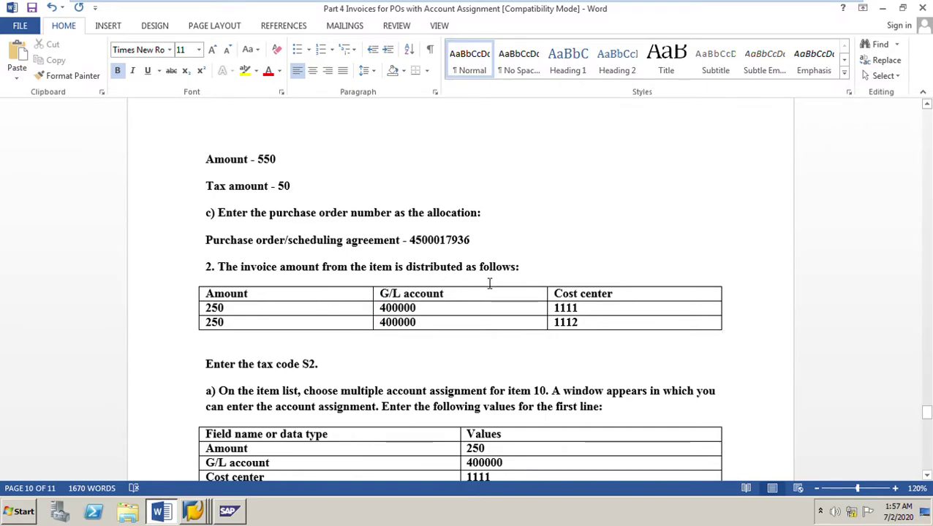
{"action": "left_click_drag", "start_coordinate": [232, 310], "coordinate": [204, 313]}
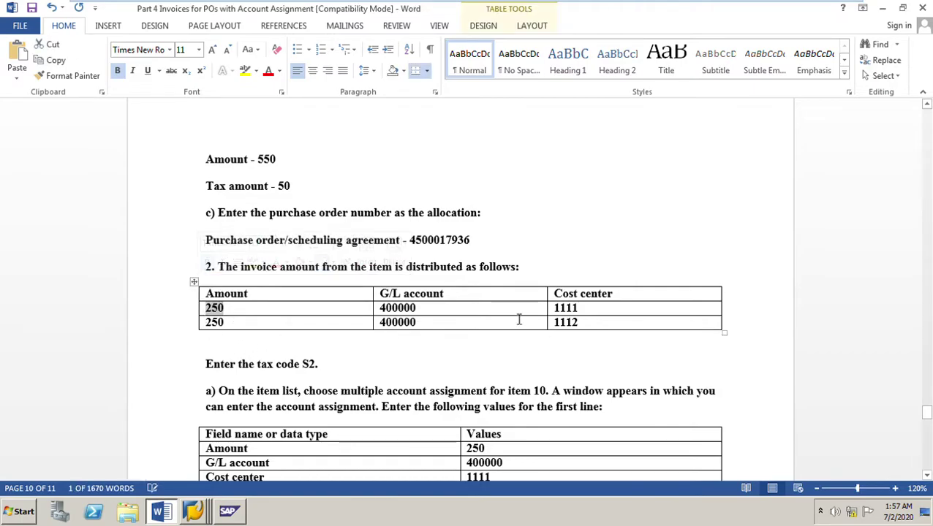
{"action": "left_click_drag", "start_coordinate": [585, 310], "coordinate": [562, 311]}
{"action": "left_click_drag", "start_coordinate": [438, 310], "coordinate": [389, 323]}
{"action": "left_click_drag", "start_coordinate": [221, 323], "coordinate": [205, 326]}
{"action": "left_click_drag", "start_coordinate": [597, 328], "coordinate": [552, 324]}
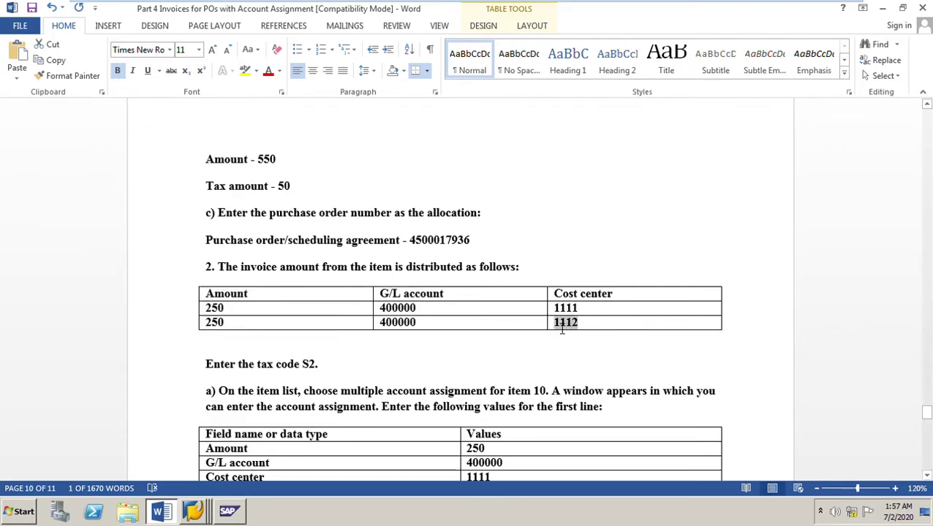
{"action": "left_click_drag", "start_coordinate": [434, 329], "coordinate": [381, 323]}
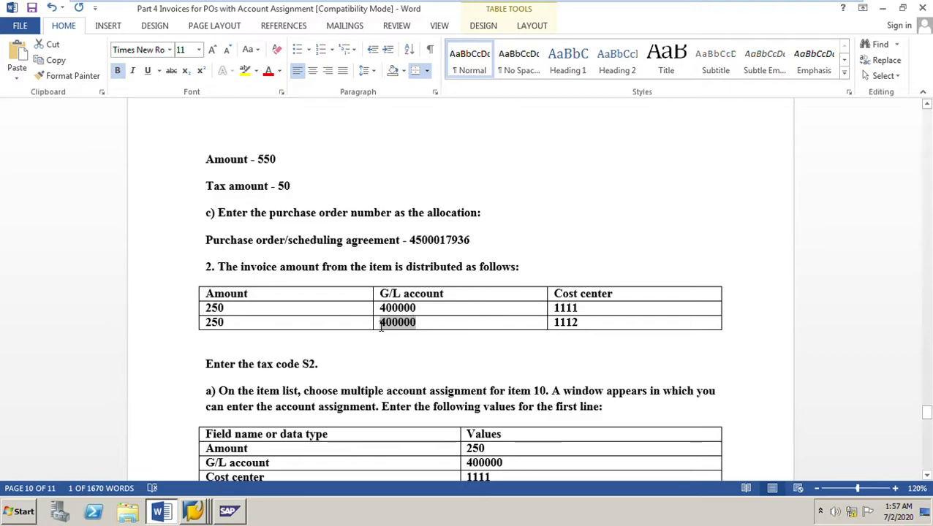
{"action": "left_click_drag", "start_coordinate": [339, 381], "coordinate": [259, 371]}
{"action": "left_click_drag", "start_coordinate": [470, 241], "coordinate": [405, 241]}
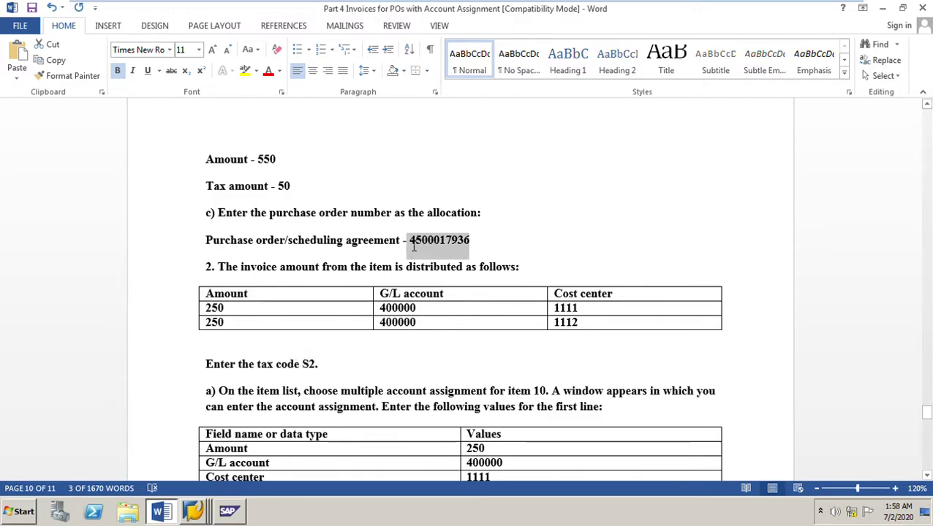
- Switch to the SAP window with the blanket framework order and check its document type among the available order types
{"action": "left_click", "coordinate": [200, 518]}
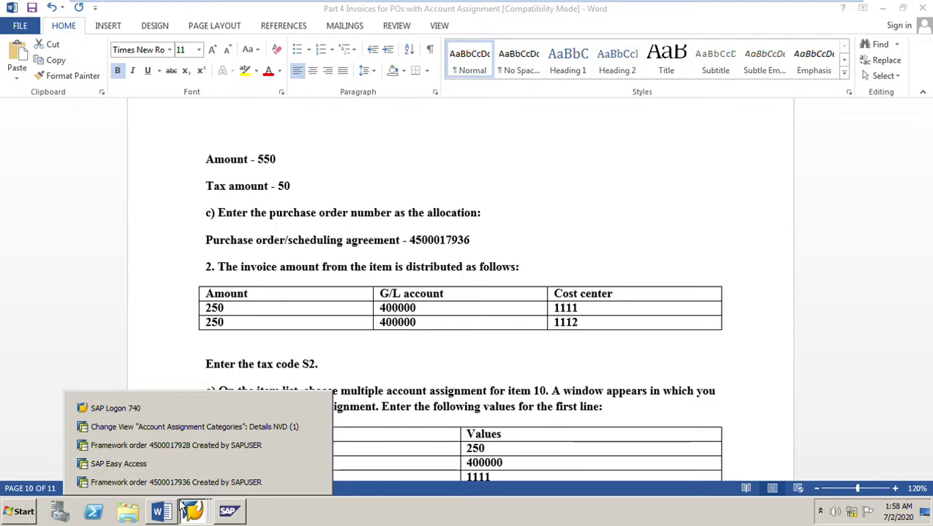
{"action": "left_click", "coordinate": [175, 483]}
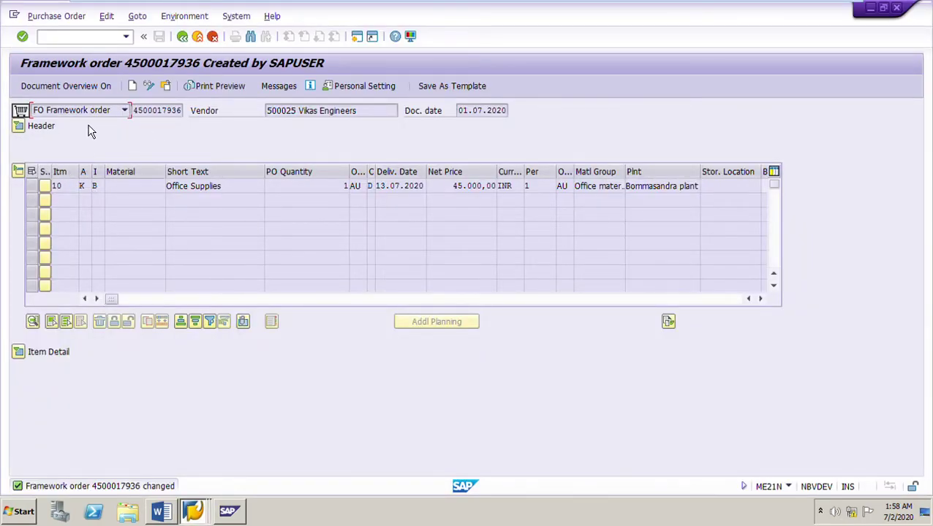
{"action": "left_click", "coordinate": [127, 114]}
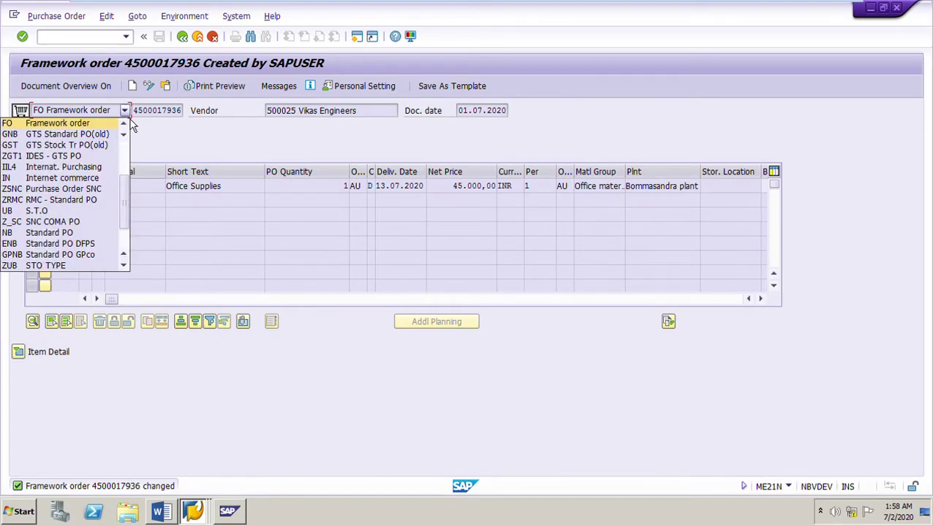
{"action": "left_click", "coordinate": [162, 153]}
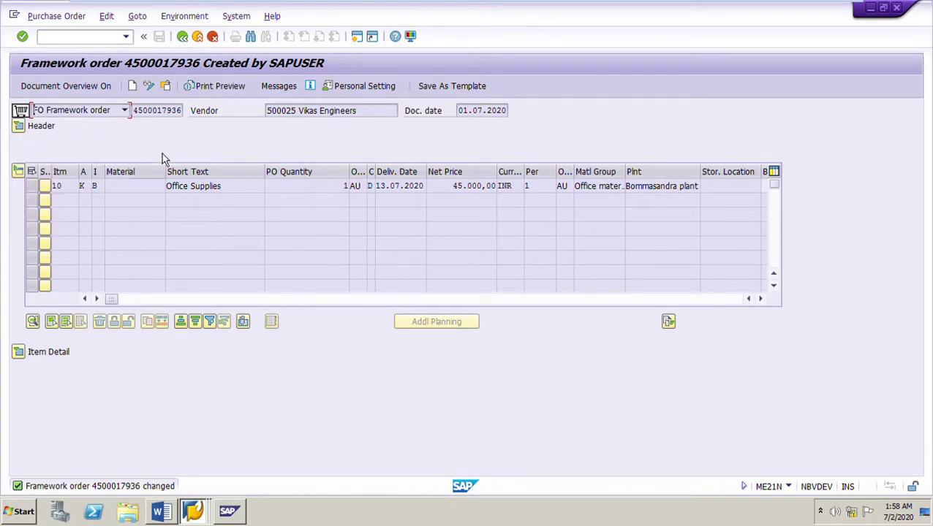
- Look up the possible item categories for the Office Supplies item and check the Limit entry
{"action": "left_click", "coordinate": [103, 195]}
{"action": "key", "text": "Return"}
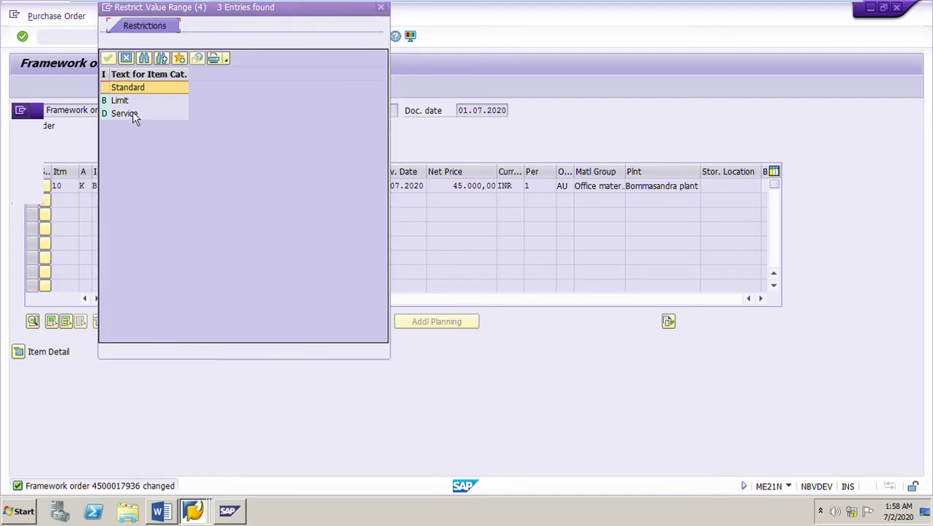
{"action": "key", "text": "Down"}
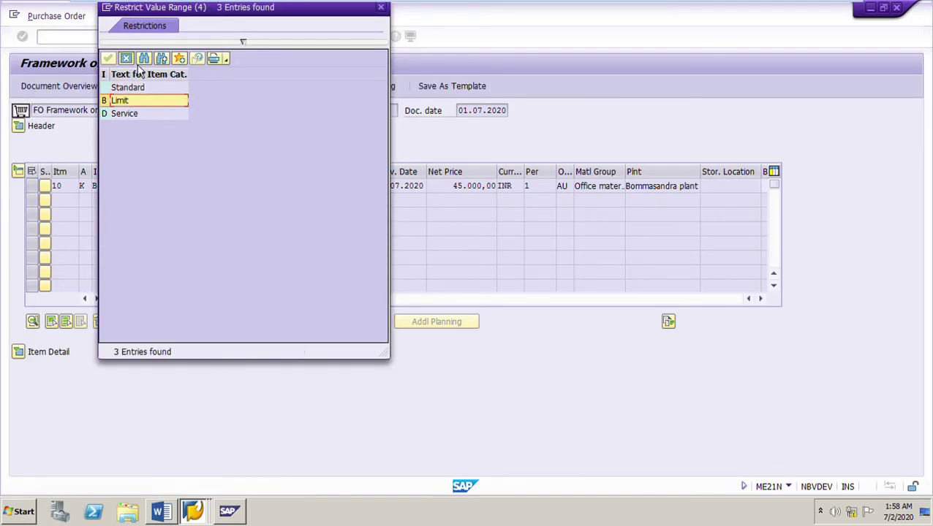
{"action": "key", "text": "Return"}
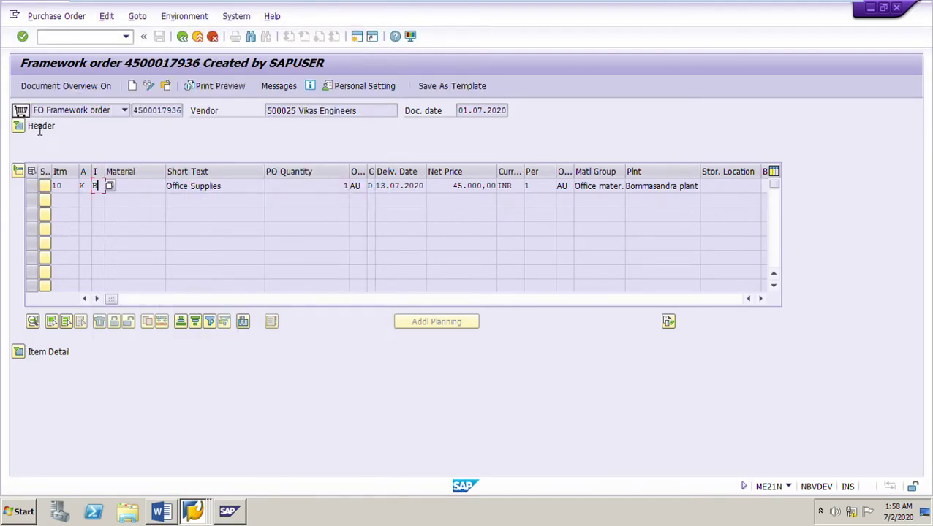
- Expand the framework order's header and check the validity start and end dates in its additional data
{"action": "left_click", "coordinate": [20, 128]}
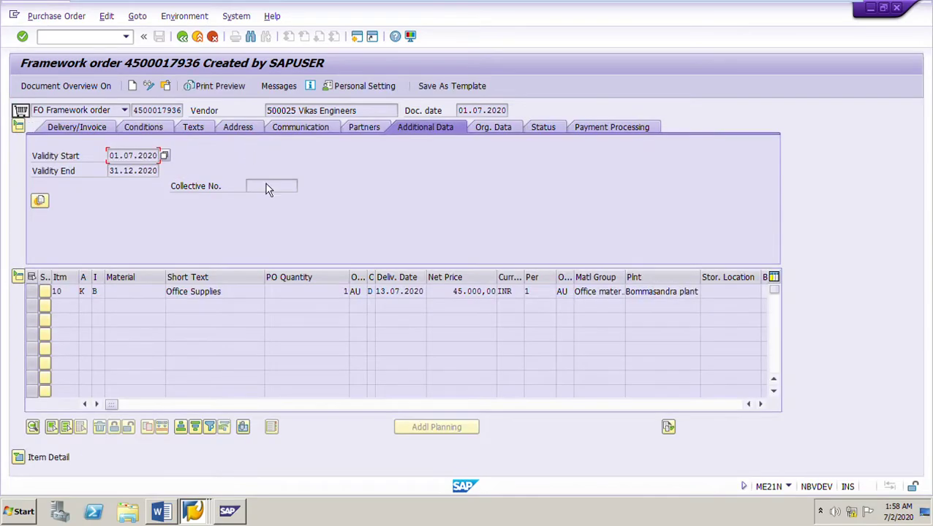
{"action": "left_click_drag", "start_coordinate": [117, 161], "coordinate": [202, 160]}
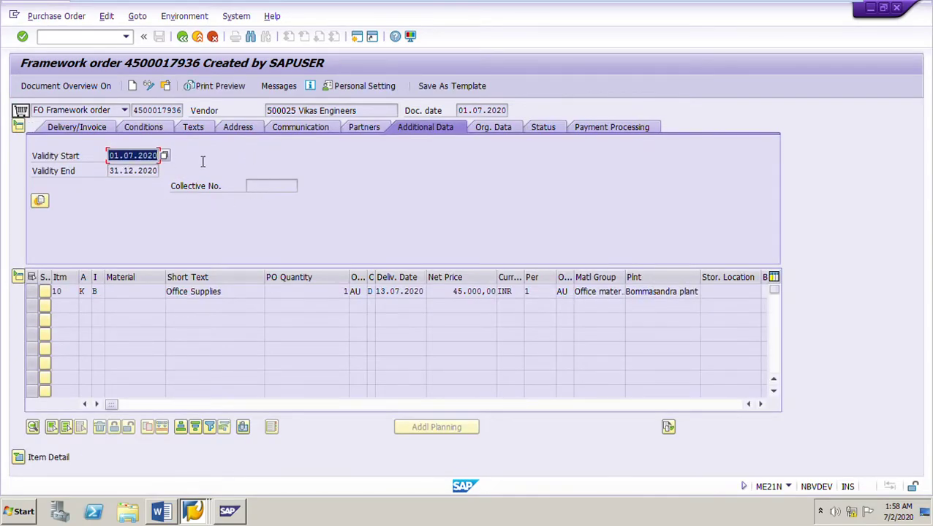
{"action": "left_click_drag", "start_coordinate": [115, 173], "coordinate": [188, 178]}
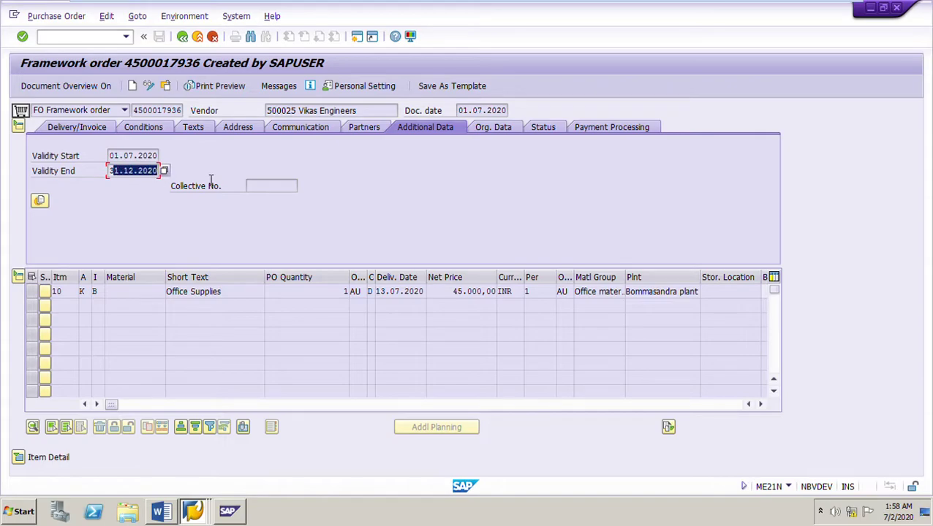
- Expand the Office Supplies item's details and check its overall limit and expected value
{"action": "left_click", "coordinate": [152, 176]}
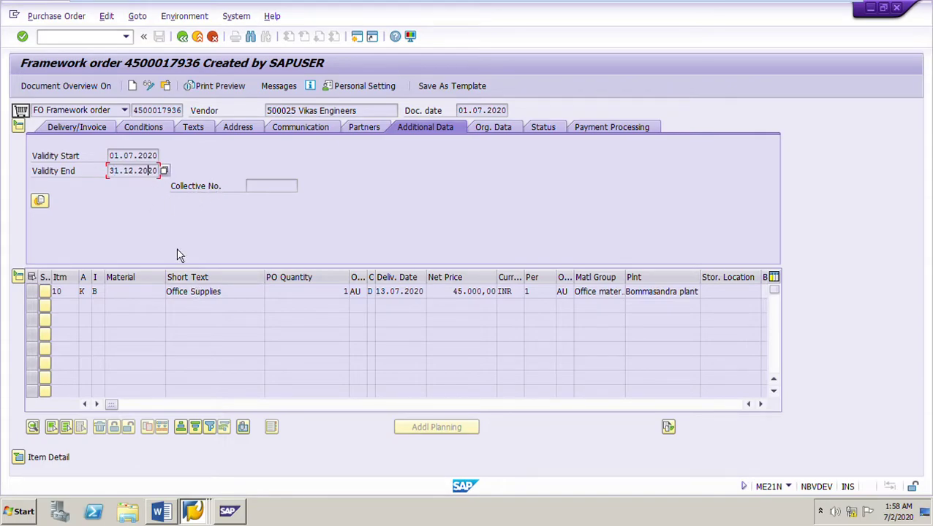
{"action": "left_click", "coordinate": [18, 457]}
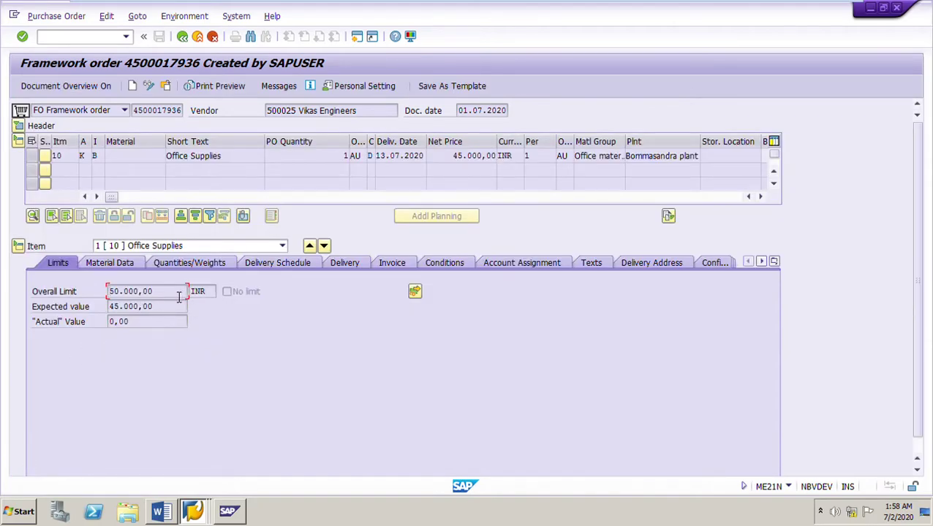
{"action": "left_click_drag", "start_coordinate": [178, 296], "coordinate": [35, 292]}
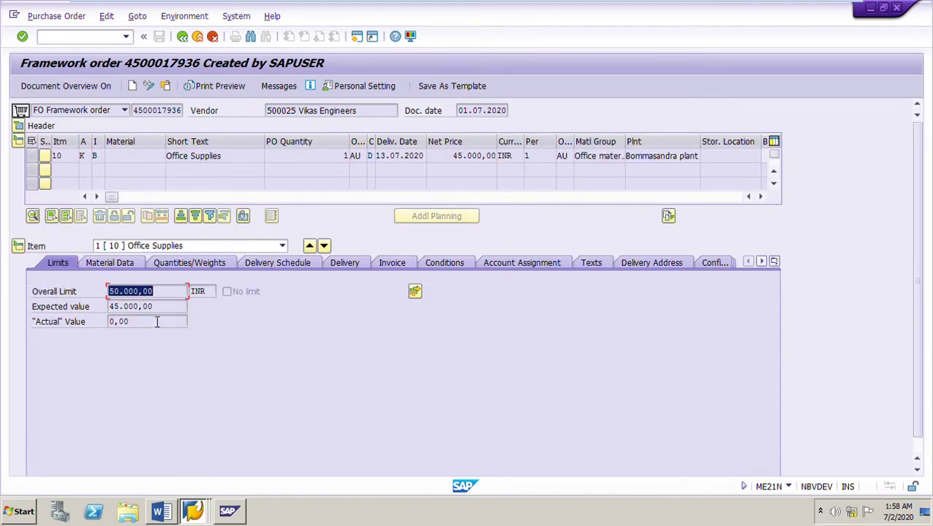
{"action": "left_click_drag", "start_coordinate": [169, 308], "coordinate": [108, 308]}
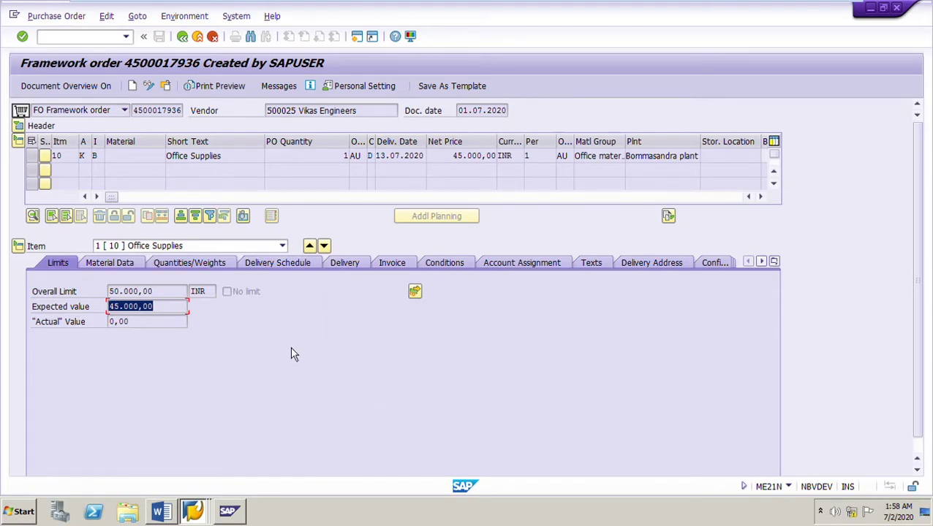
- Switch to the Word exercise and check the invoice amount and tax amount it specifies
{"action": "mouse_move", "coordinate": [204, 517]}
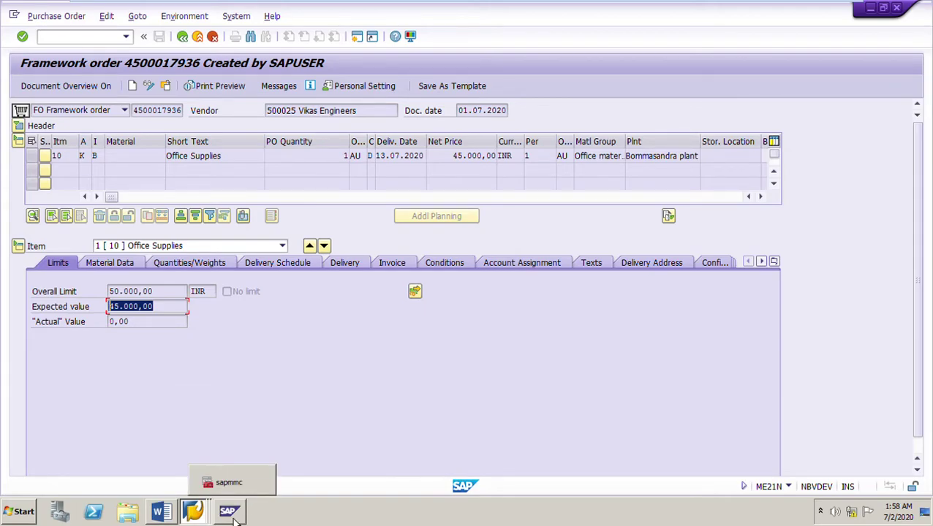
{"action": "left_click", "coordinate": [175, 513]}
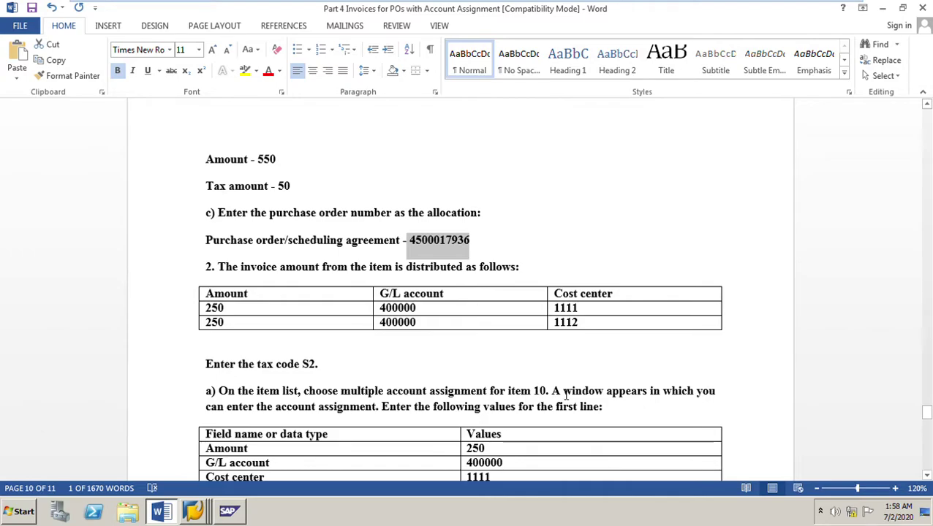
{"action": "scroll", "coordinate": [548, 384], "scroll_direction": "up", "scroll_amount": 7}
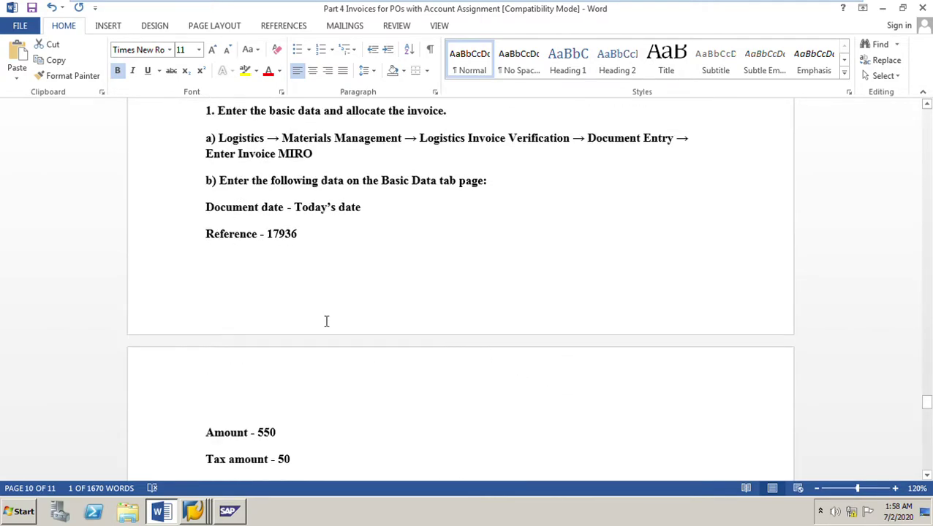
{"action": "scroll", "coordinate": [327, 322], "scroll_direction": "down", "scroll_amount": 3}
{"action": "left_click_drag", "start_coordinate": [291, 344], "coordinate": [282, 348]}
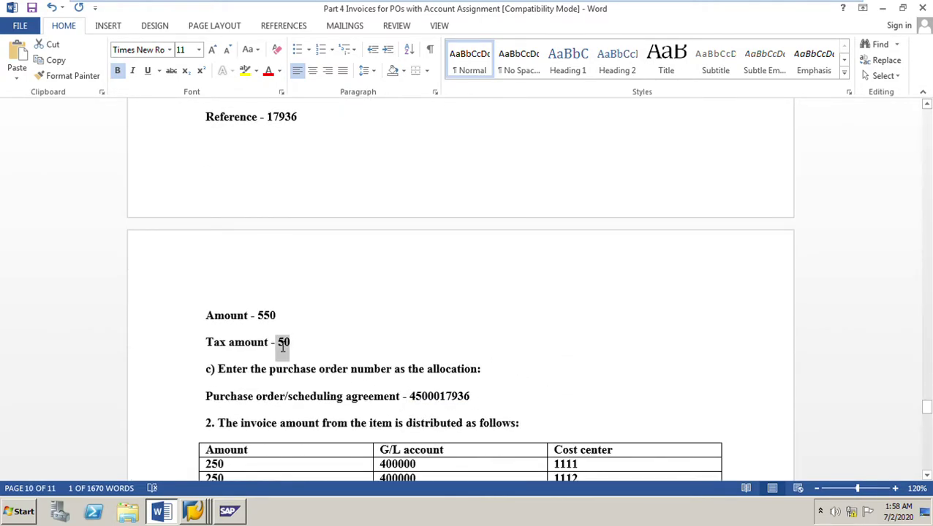
{"action": "left_click", "coordinate": [269, 316]}
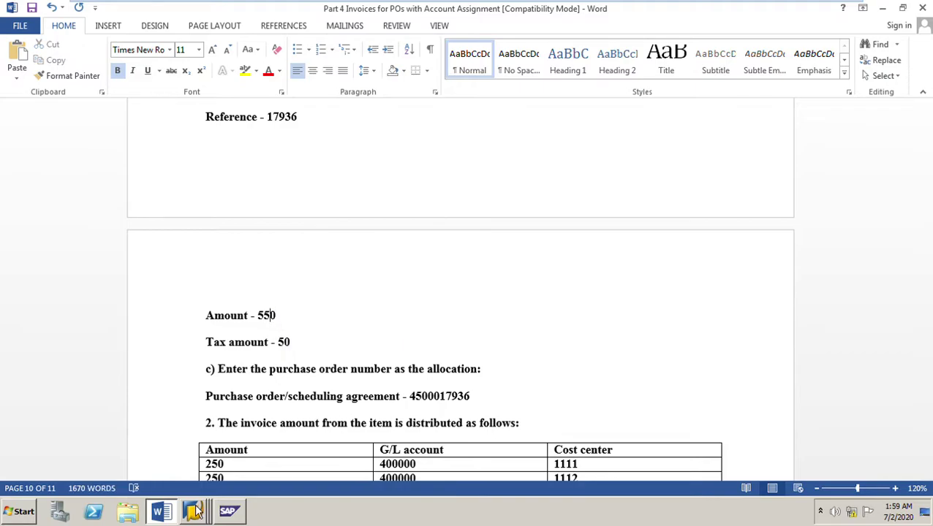
- Switch to the SAP Easy Access session and start the MIRO transaction for an incoming invoice
{"action": "mouse_move", "coordinate": [194, 512]}
{"action": "left_click", "coordinate": [157, 475]}
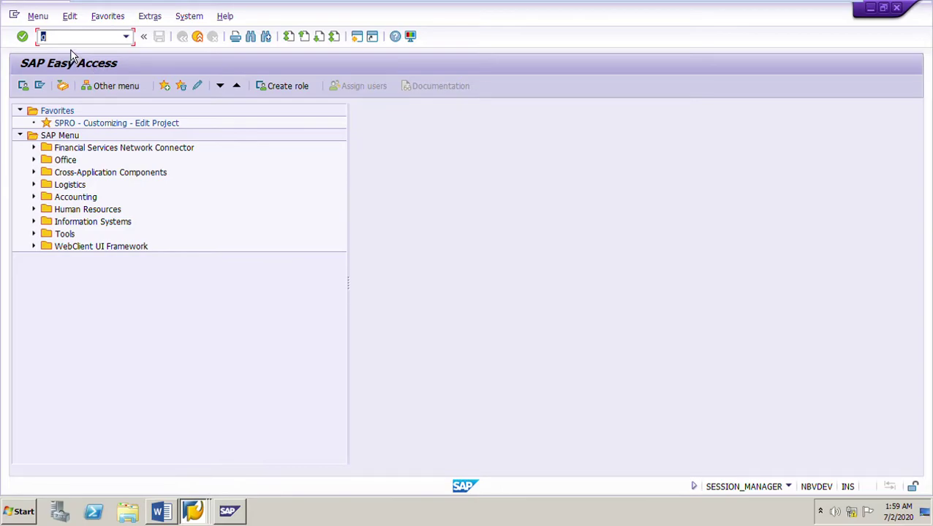
{"action": "type", "text": "MIRO"}
{"action": "key", "text": "Return"}
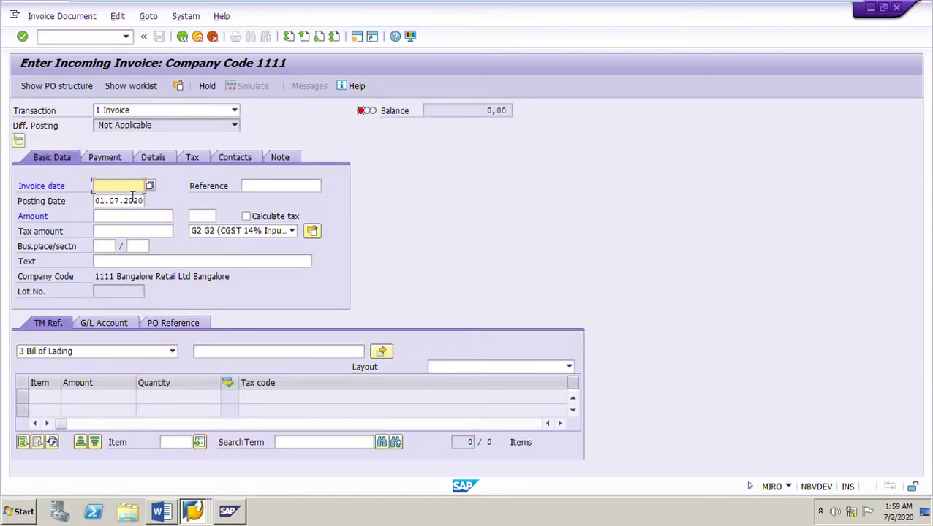
- Fill in the invoice's basic data with date 01.07.2020, amount 550, tax amount 50 and tax code S2 (Input Tax 10%)
{"action": "left_click", "coordinate": [132, 190]}
{"action": "key", "text": "Return"}
{"action": "left_click", "coordinate": [143, 220]}
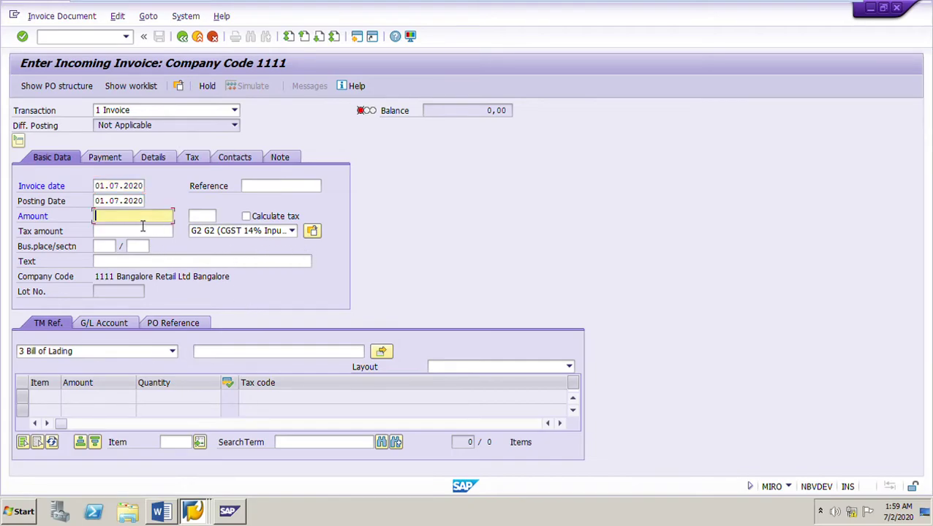
{"action": "type", "text": "550"}
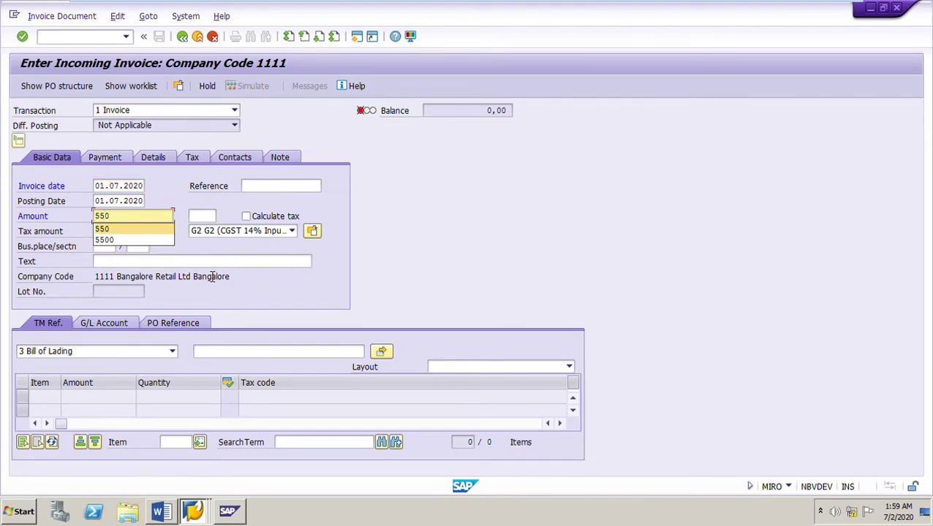
{"action": "left_click", "coordinate": [133, 234]}
{"action": "type", "text": "50"}
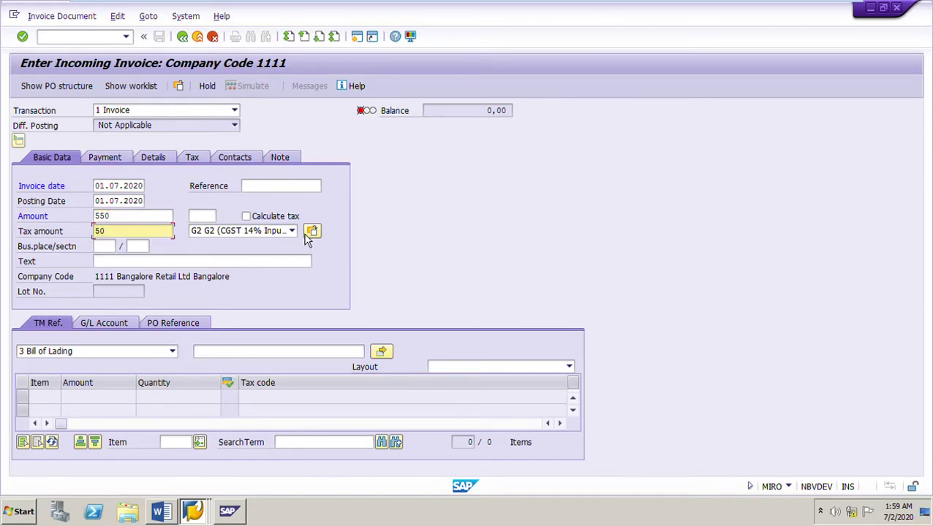
{"action": "left_click", "coordinate": [295, 231]}
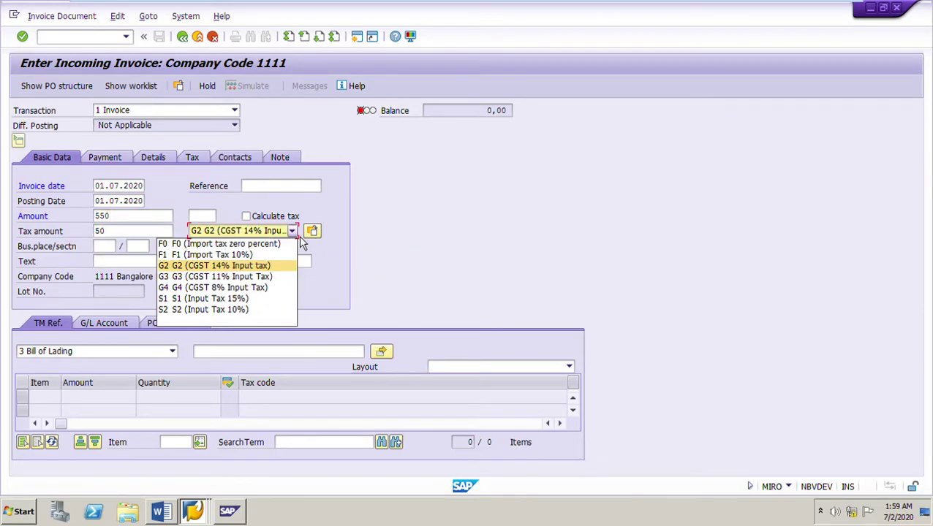
{"action": "left_click", "coordinate": [211, 313]}
- Switch to the framework order's SAP session and check the item's invoice tax code and input tax rate in the tax details
{"action": "left_click", "coordinate": [193, 513]}
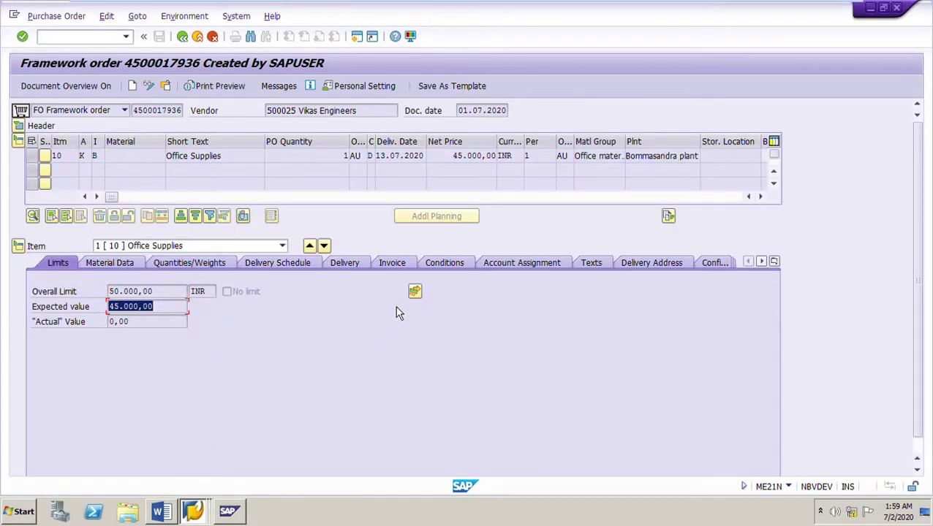
{"action": "left_click", "coordinate": [398, 265]}
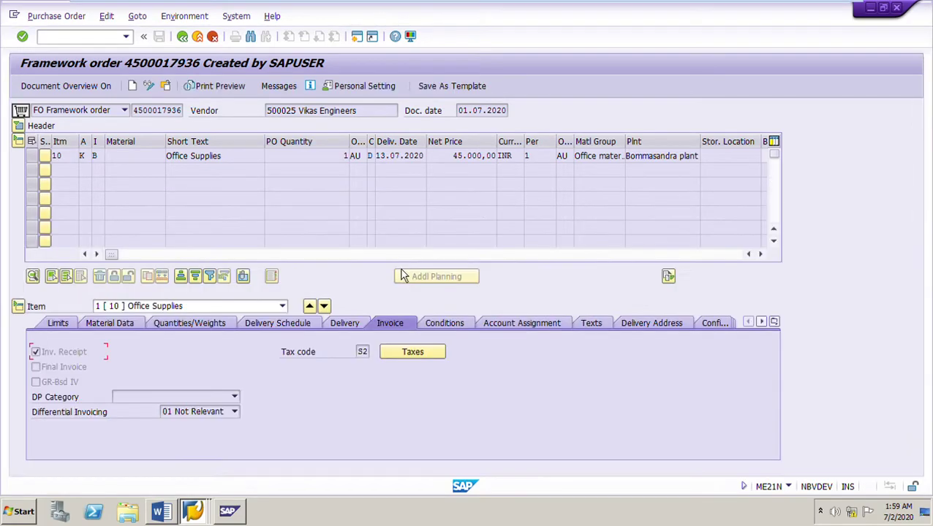
{"action": "double_click", "coordinate": [363, 354]}
{"action": "left_click", "coordinate": [422, 358]}
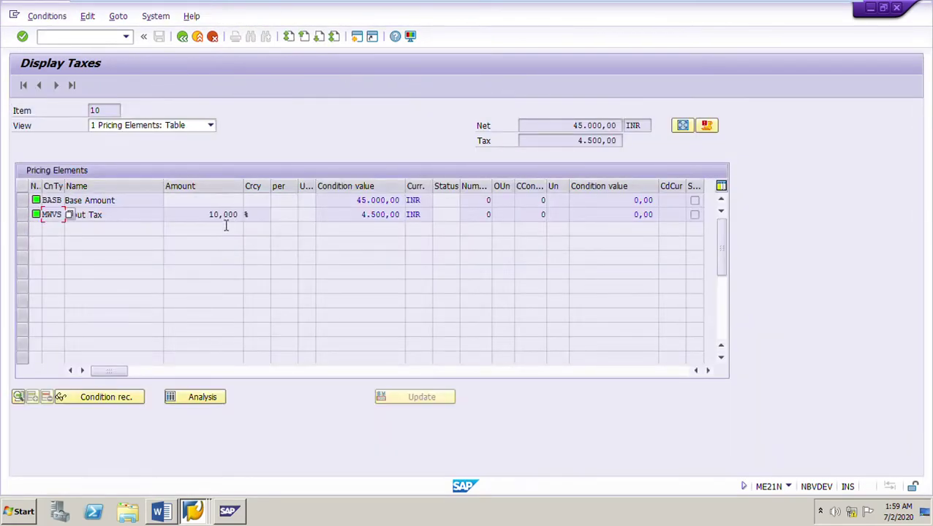
{"action": "left_click_drag", "start_coordinate": [213, 215], "coordinate": [329, 227]}
{"action": "left_click", "coordinate": [182, 35]}
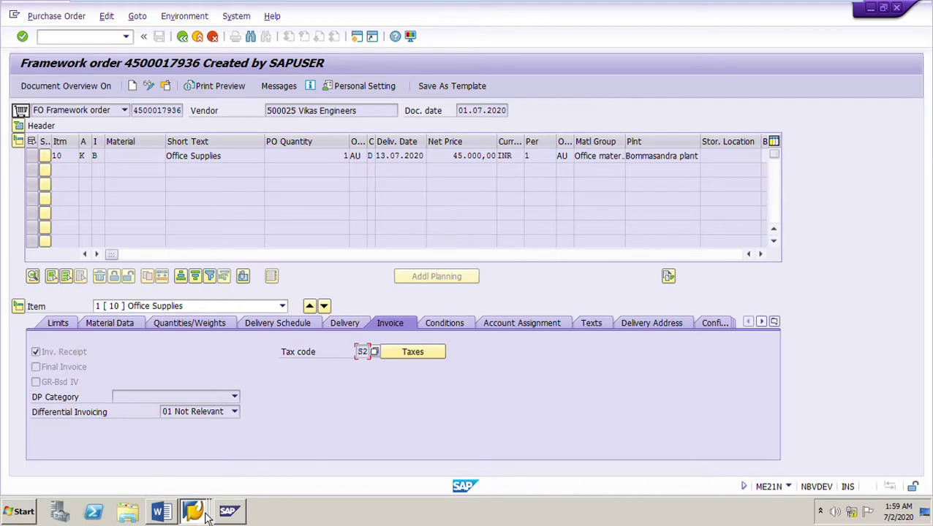
- Allocate the MIRO invoice to the framework order by entering the purchase order number copied from the Word exercise as its PO reference
{"action": "left_click", "coordinate": [203, 513]}
{"action": "left_click", "coordinate": [197, 480]}
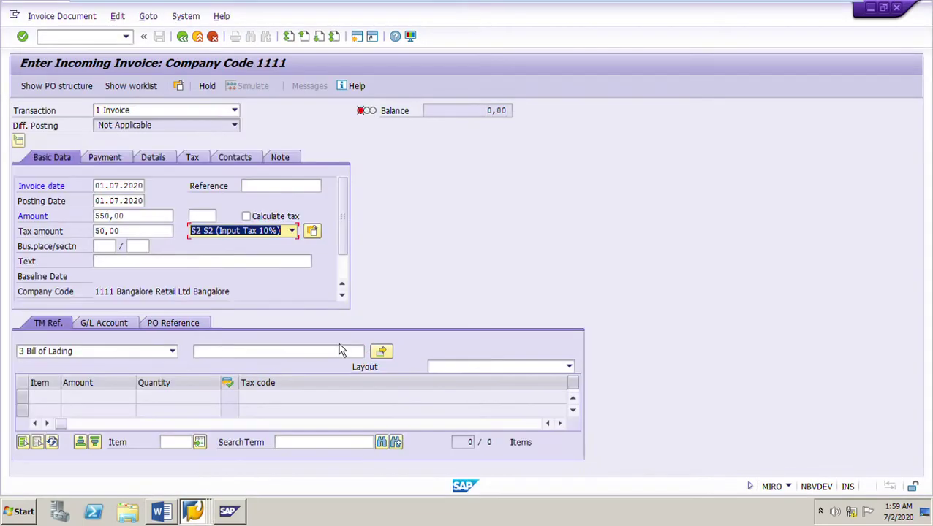
{"action": "left_click", "coordinate": [193, 329]}
{"action": "left_click", "coordinate": [211, 354]}
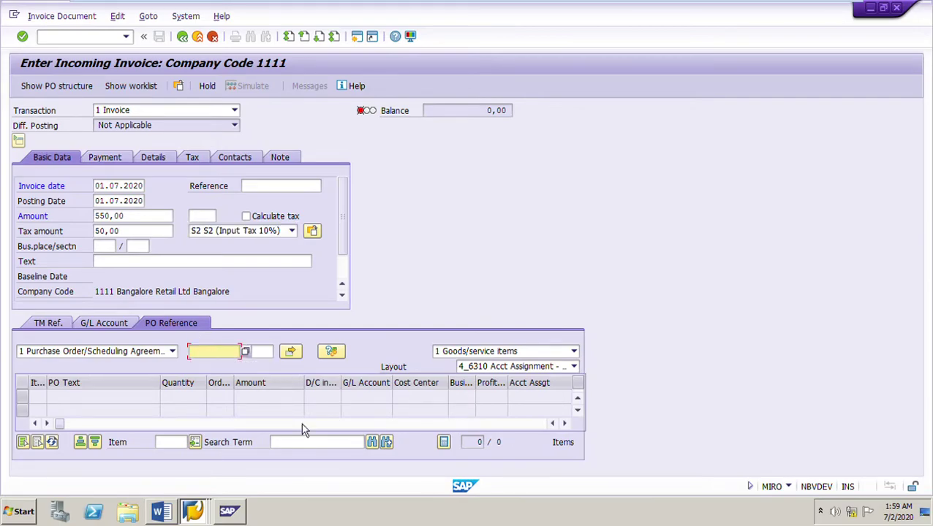
{"action": "left_click", "coordinate": [168, 517]}
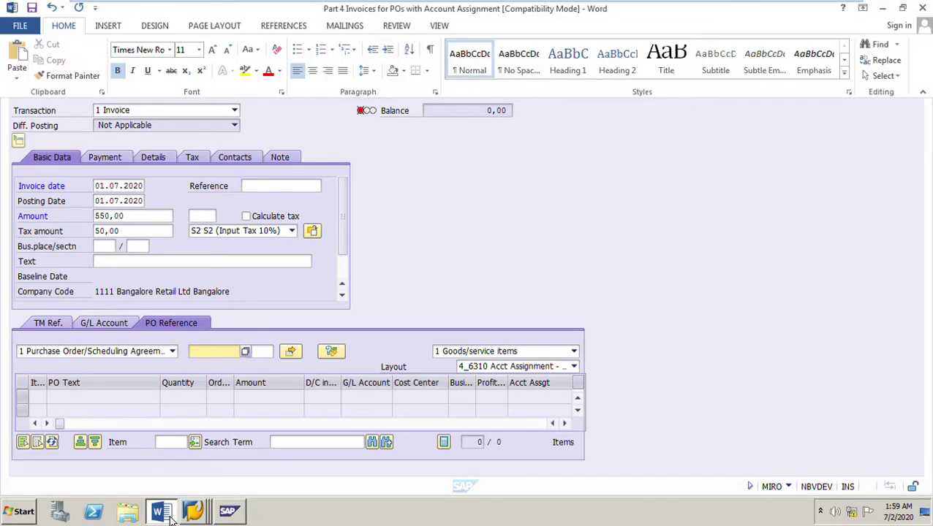
{"action": "left_click_drag", "start_coordinate": [477, 399], "coordinate": [410, 399]}
{"action": "key", "text": "ctrl+c"}
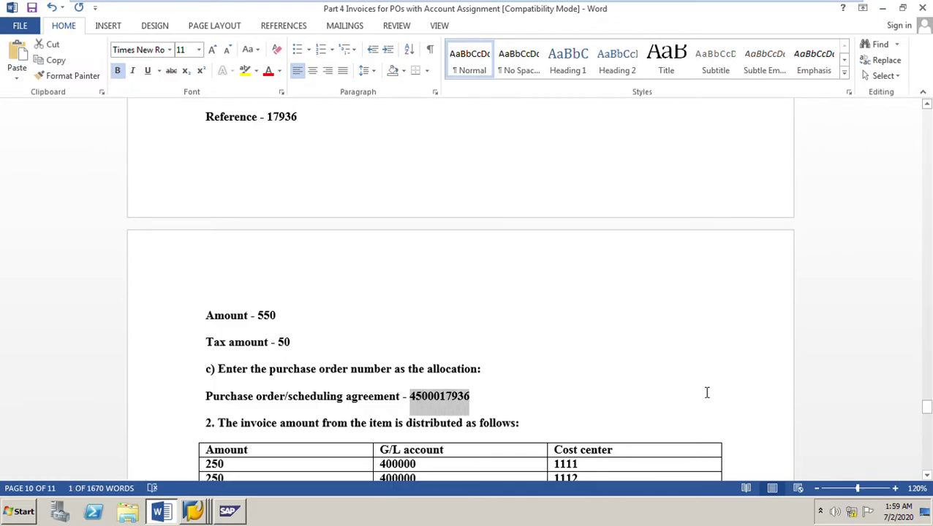
{"action": "left_click", "coordinate": [215, 515]}
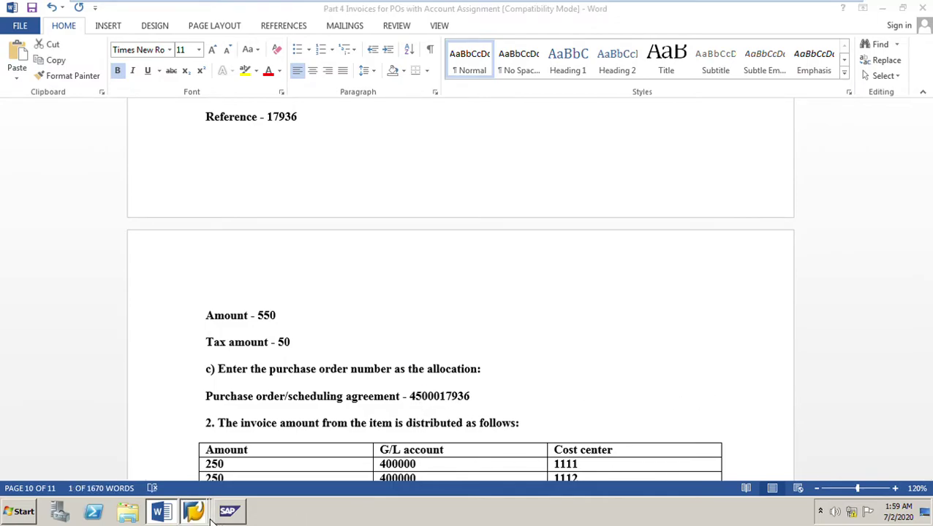
{"action": "left_click", "coordinate": [203, 477]}
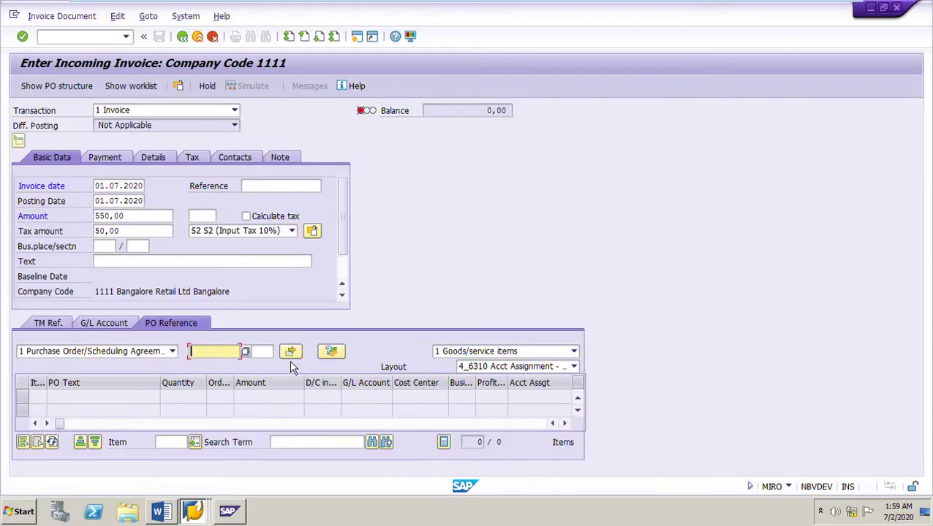
{"action": "key", "text": "ctrl+v"}
{"action": "key", "text": "Return"}
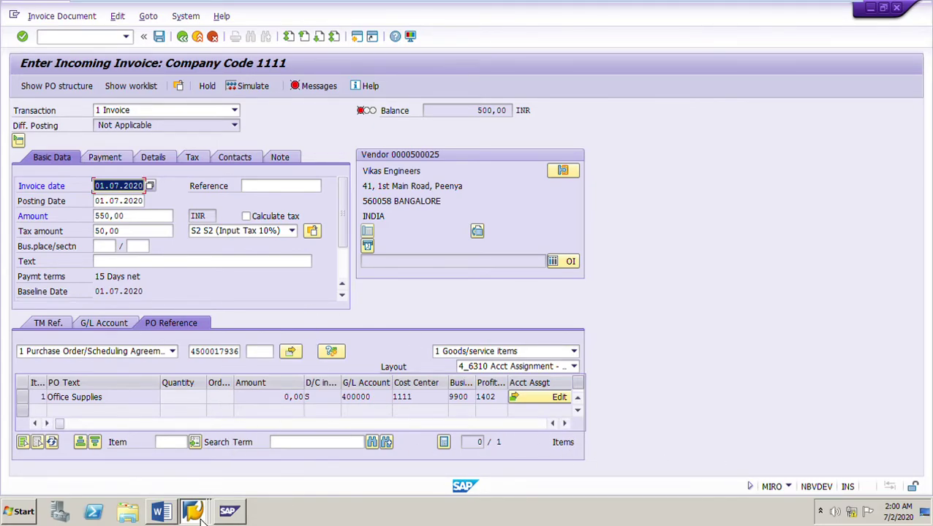
- Switch to the Word exercise and review the values for both lines of the multiple account assignment
{"action": "mouse_move", "coordinate": [167, 519]}
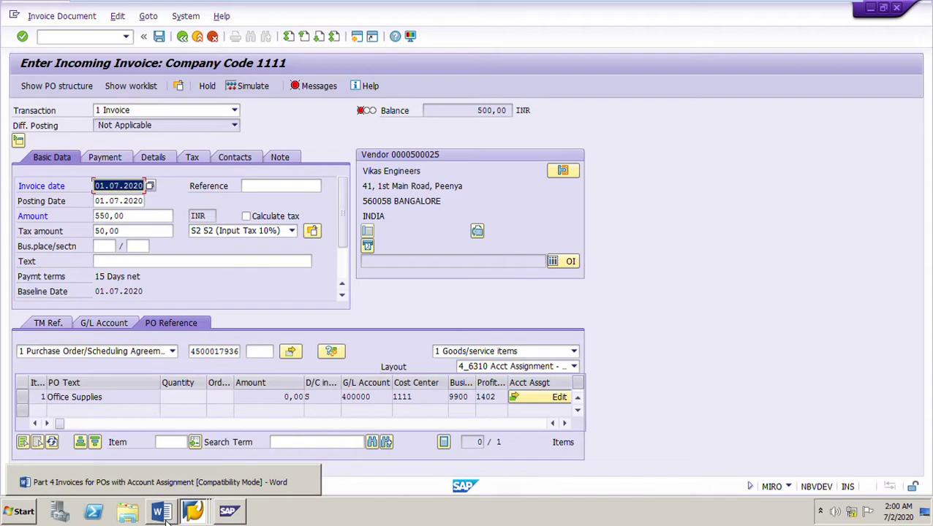
{"action": "left_click", "coordinate": [164, 484]}
{"action": "scroll", "coordinate": [537, 390], "scroll_direction": "down", "scroll_amount": 3}
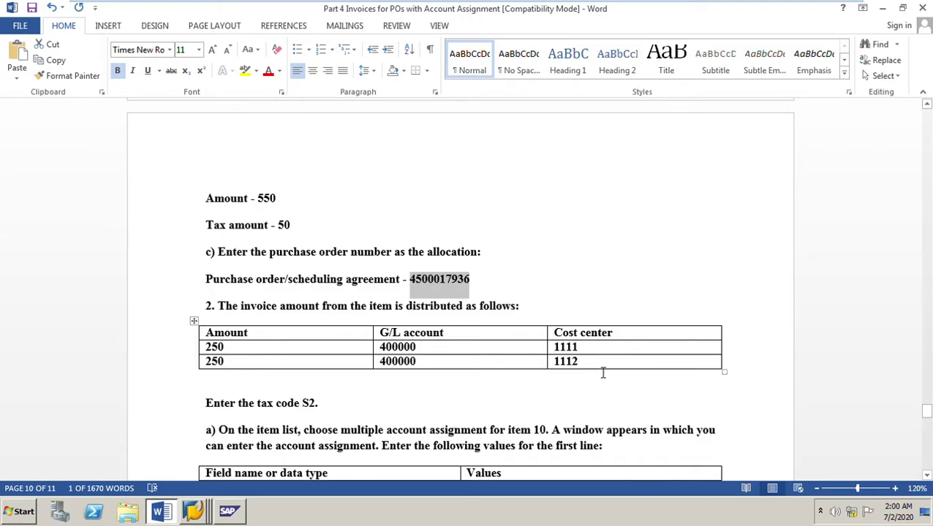
{"action": "scroll", "coordinate": [600, 384], "scroll_direction": "down", "scroll_amount": 3}
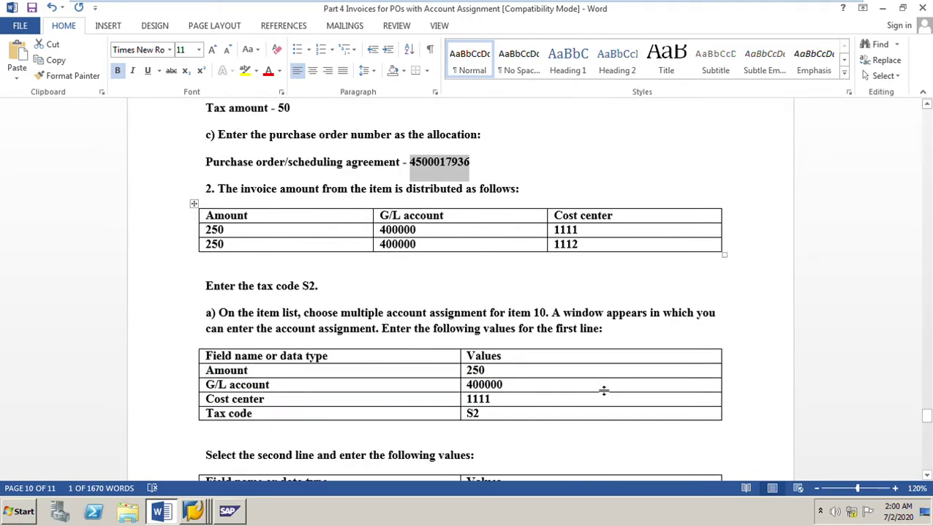
{"action": "scroll", "coordinate": [604, 390], "scroll_direction": "down", "scroll_amount": 4}
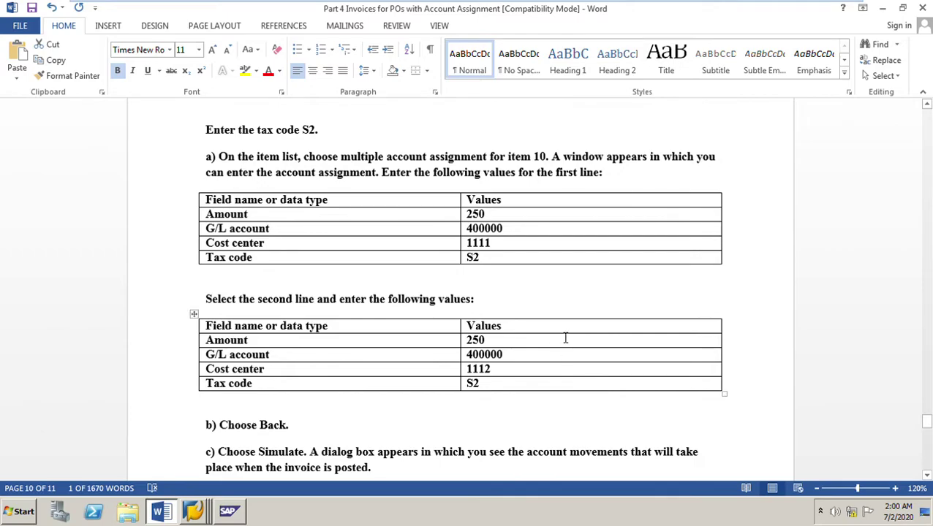
{"action": "scroll", "coordinate": [565, 337], "scroll_direction": "up", "scroll_amount": 1}
- Back in the SAP incoming invoice, open multiple account assignment for Office Supplies and set the first line's amount to 250
{"action": "left_click", "coordinate": [201, 515]}
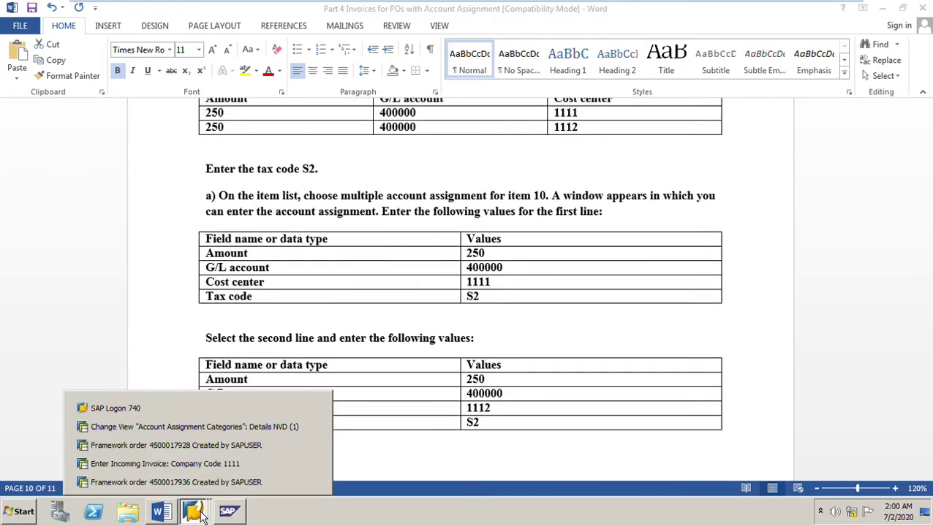
{"action": "left_click", "coordinate": [183, 465]}
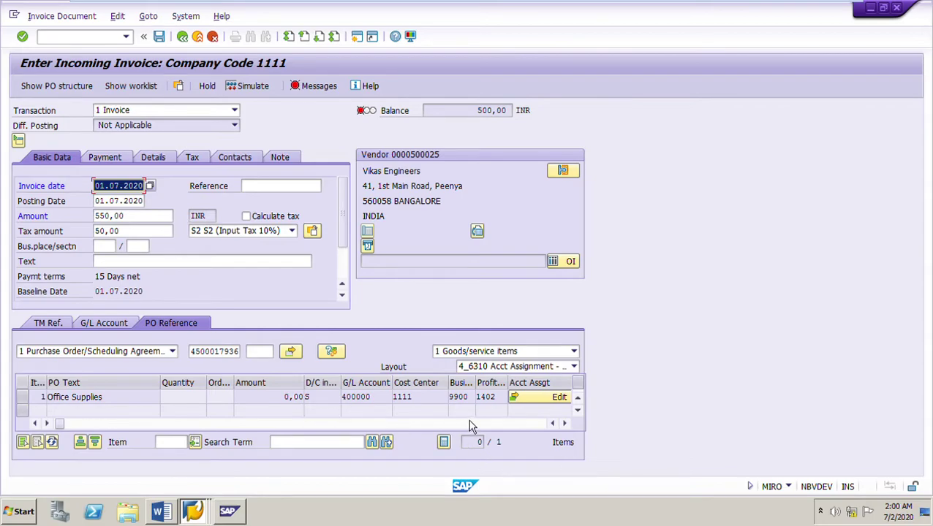
{"action": "left_click", "coordinate": [539, 399]}
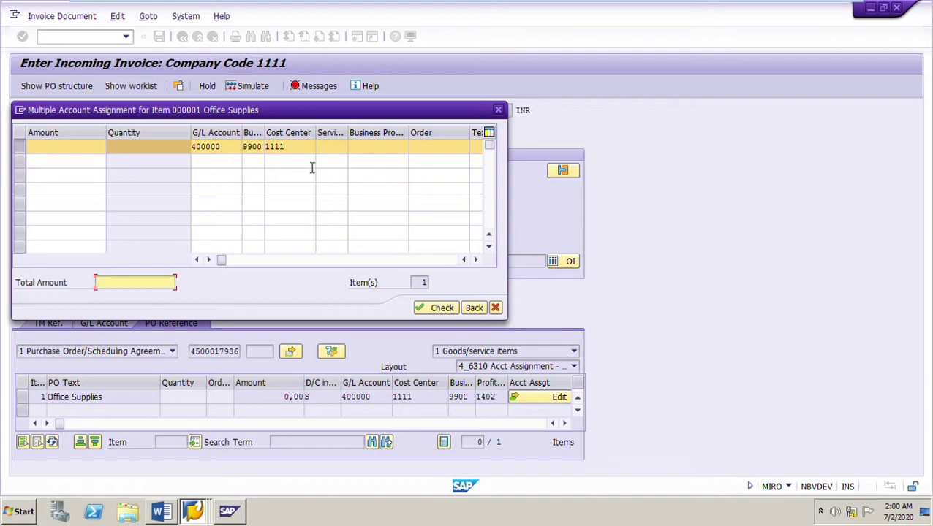
{"action": "left_click", "coordinate": [67, 150]}
{"action": "type", "text": "250"}
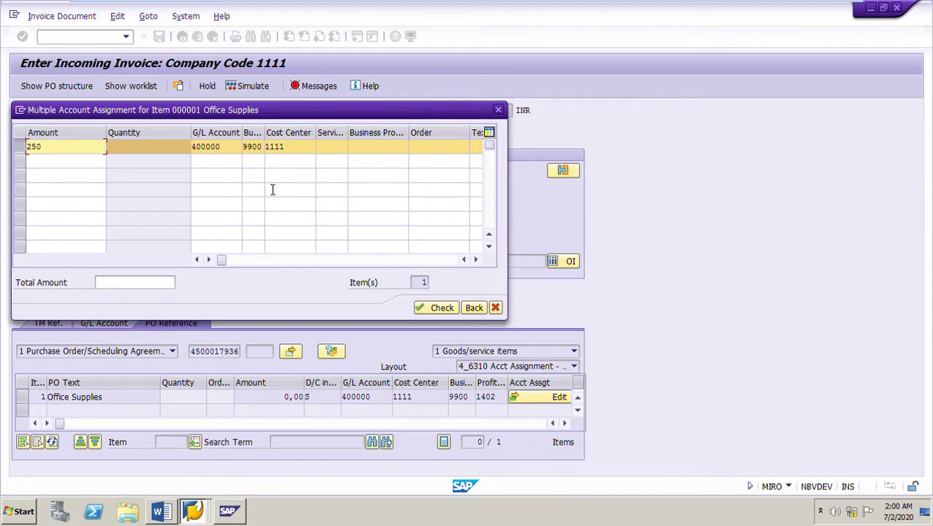
- Add a second account assignment line for Office Supplies with cost center 1112 and an amount of 250
{"action": "left_click", "coordinate": [291, 165]}
{"action": "type", "text": "11"}
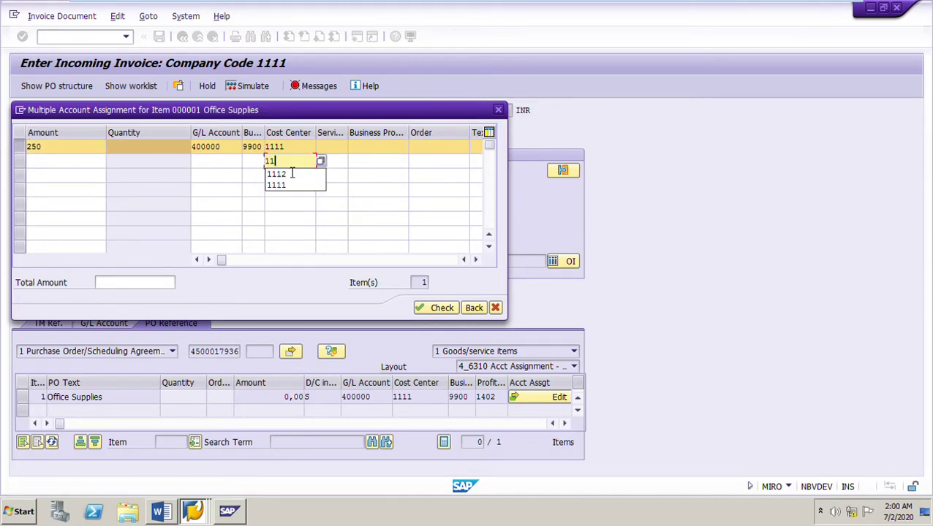
{"action": "type", "text": "22"}
{"action": "left_click", "coordinate": [64, 169]}
{"action": "type", "text": "250"}
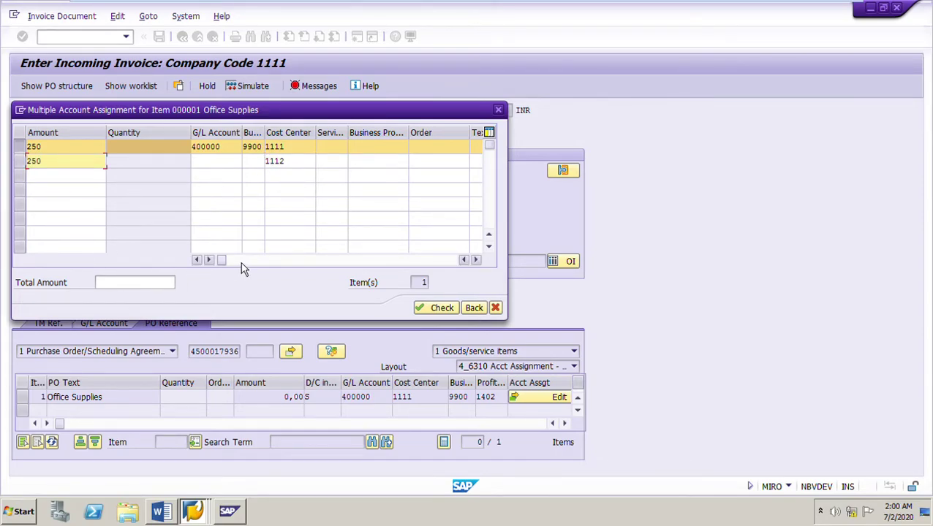
- Set the second assignment line's tax code to S2 (Input Tax 10%) and confirm the entries
{"action": "left_click_drag", "start_coordinate": [227, 262], "coordinate": [284, 283]}
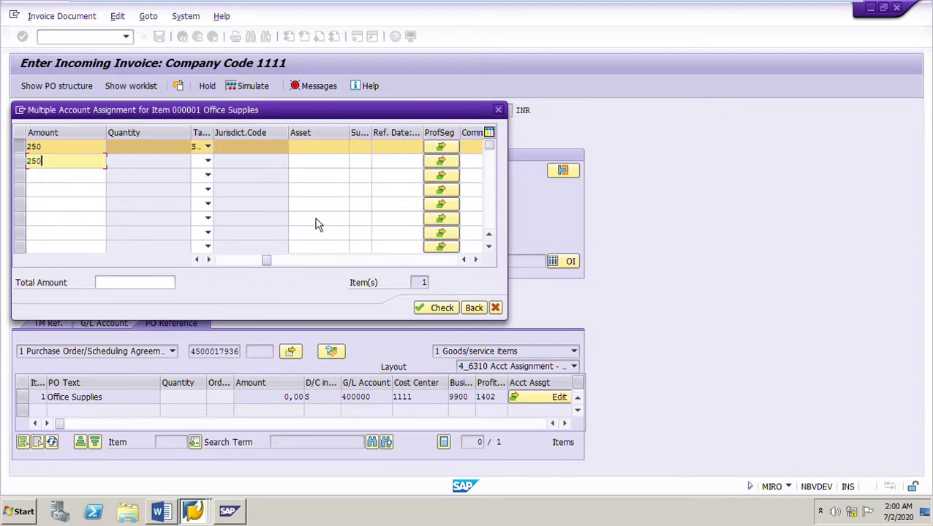
{"action": "left_click", "coordinate": [211, 165]}
{"action": "left_click", "coordinate": [209, 163]}
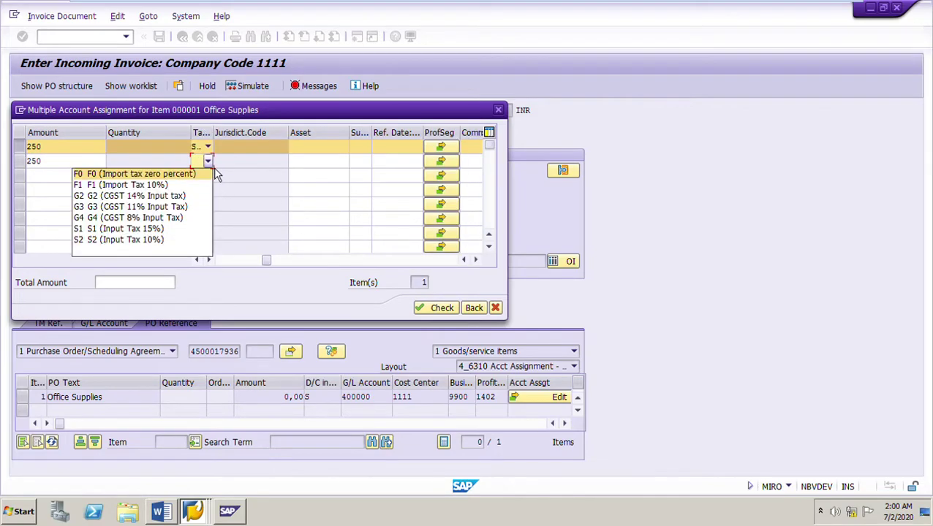
{"action": "left_click", "coordinate": [131, 239]}
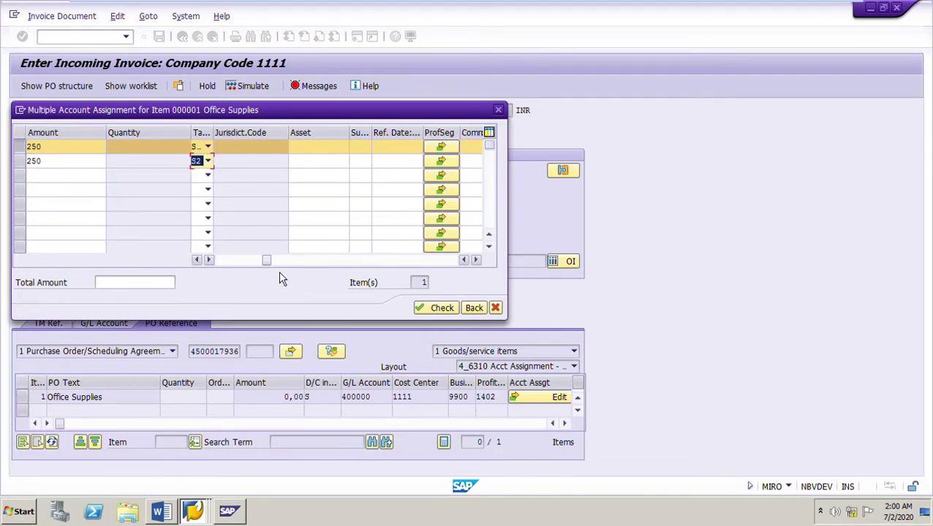
{"action": "left_click_drag", "start_coordinate": [266, 260], "coordinate": [201, 276]}
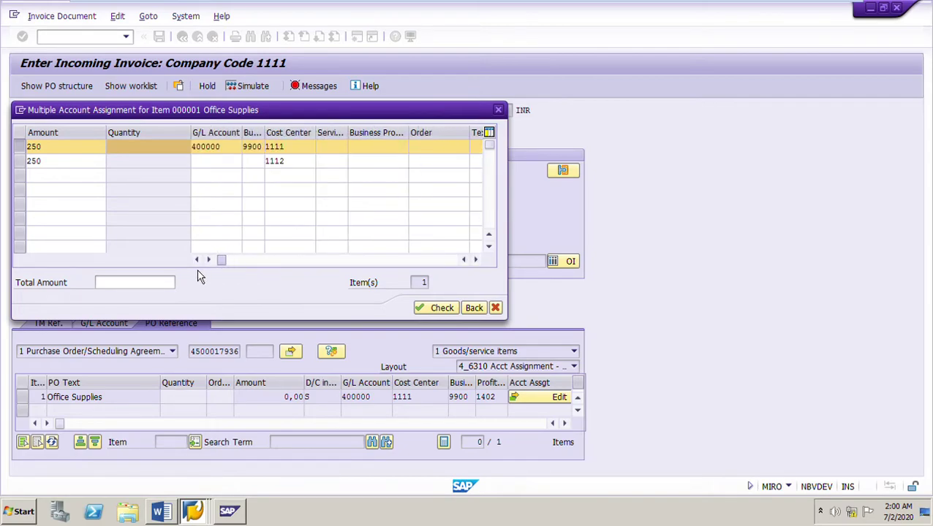
{"action": "key", "text": "Return"}
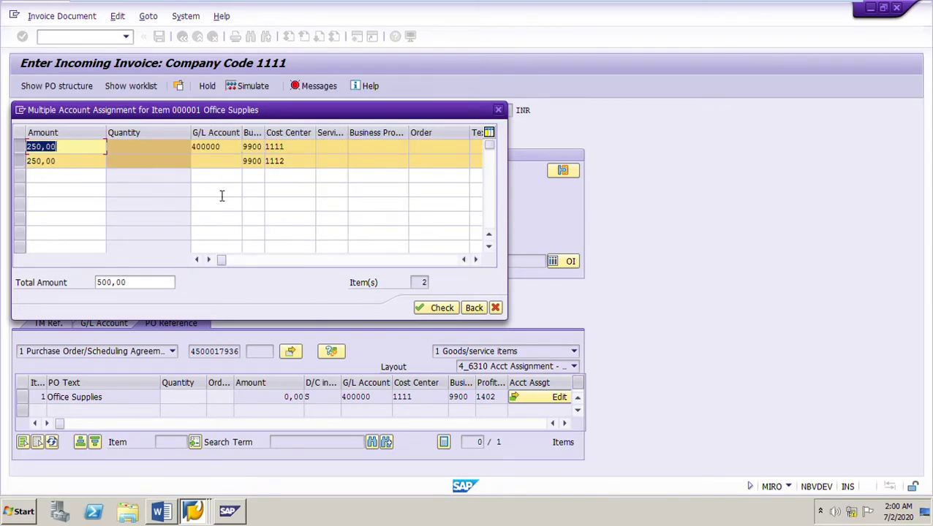
- Set the second assignment line's G/L account to 400000
{"action": "left_click", "coordinate": [213, 162]}
{"action": "type", "text": "40"}
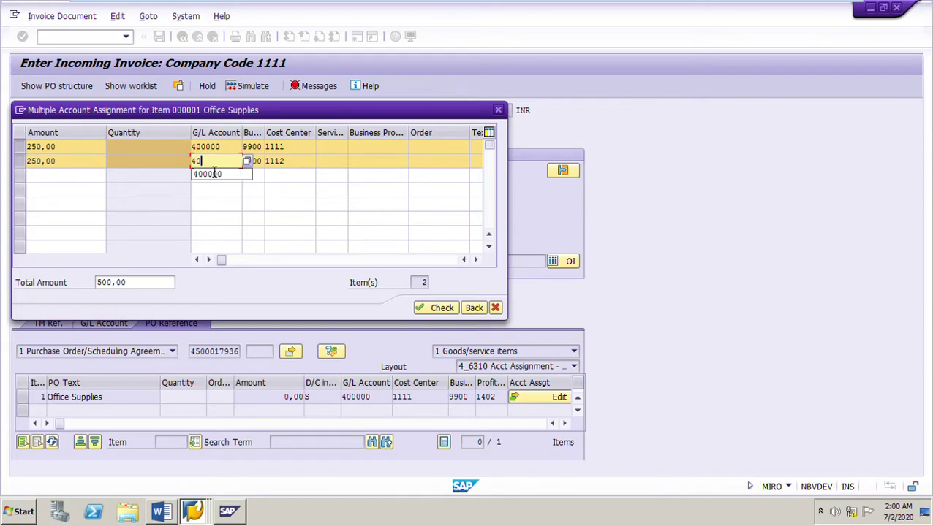
{"action": "left_click", "coordinate": [219, 175]}
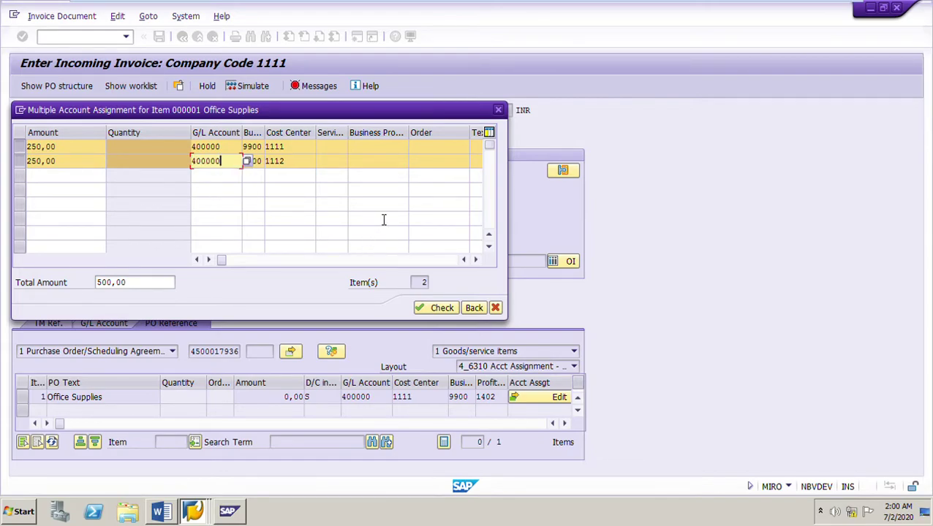
{"action": "key", "text": "ctrl+a"}
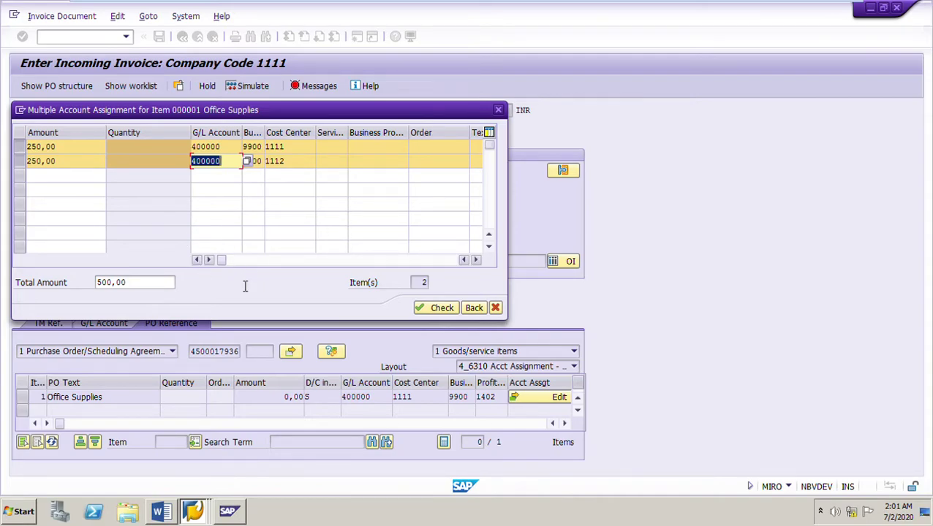
- Review the amounts, cost centers and tax codes of both assignment lines, then check the assignment and return to the invoice
{"action": "left_click", "coordinate": [67, 152]}
{"action": "key", "text": "ctrl+a"}
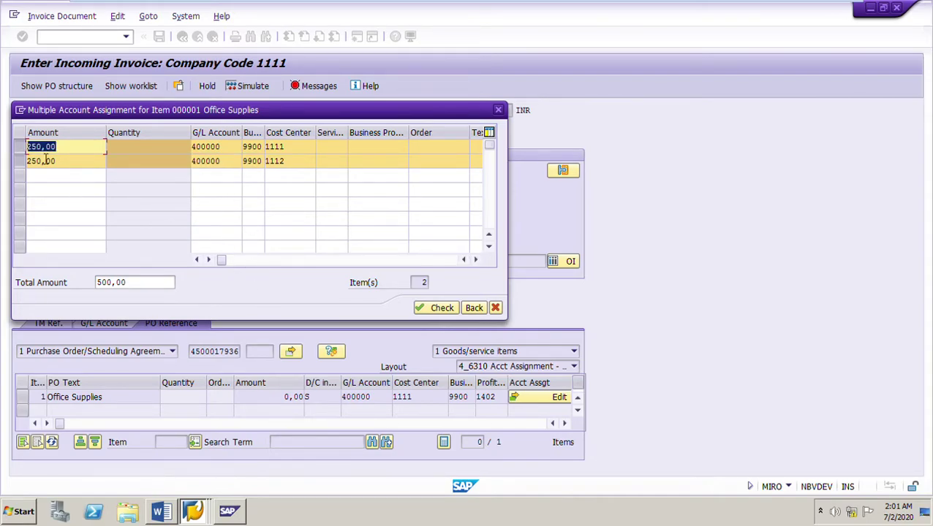
{"action": "double_click", "coordinate": [302, 147]}
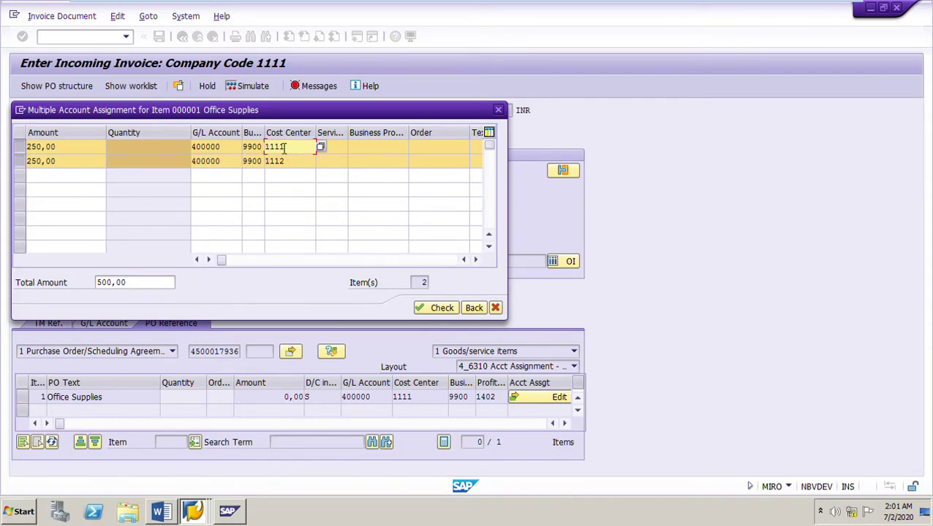
{"action": "double_click", "coordinate": [68, 162]}
{"action": "double_click", "coordinate": [313, 161]}
{"action": "left_click_drag", "start_coordinate": [221, 261], "coordinate": [273, 278]}
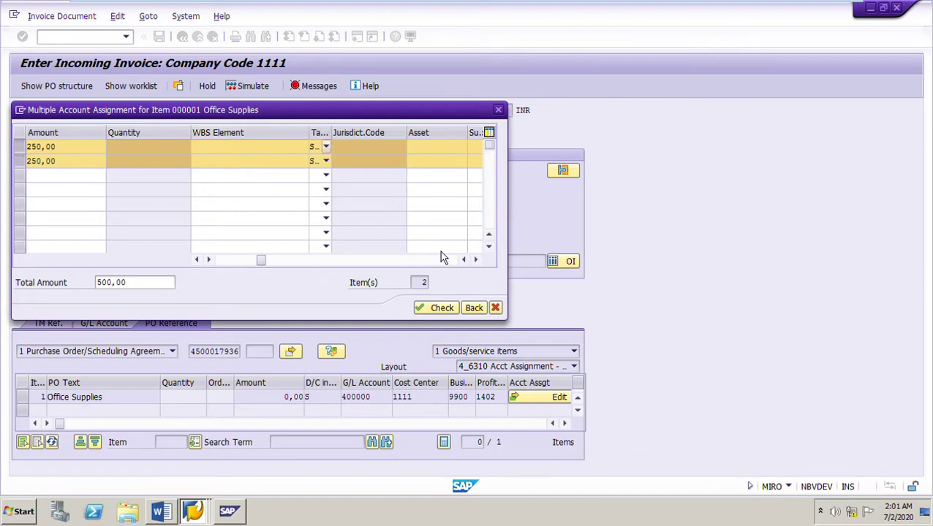
{"action": "left_click", "coordinate": [446, 316]}
{"action": "left_click", "coordinate": [477, 312]}
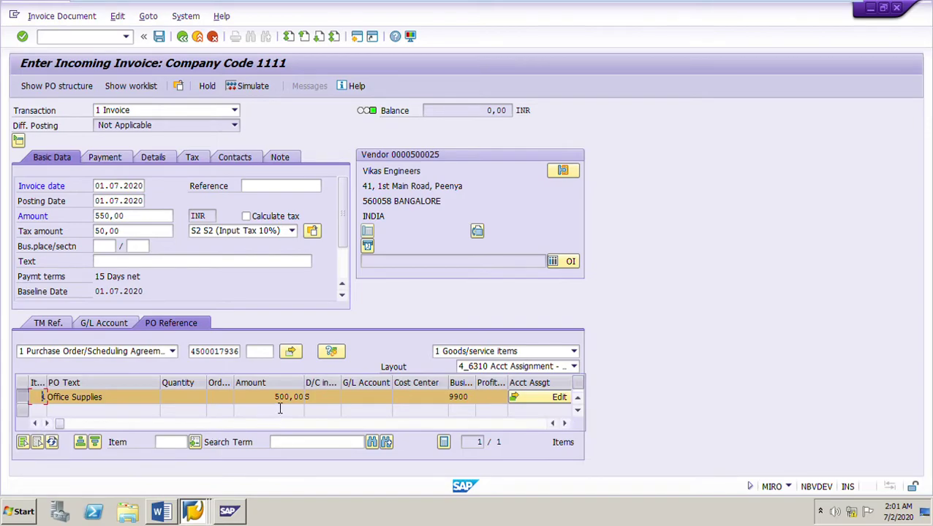
- Reopen the Office Supplies item's multiple account assignment to review its two lines, then return to the invoice
{"action": "left_click_drag", "start_coordinate": [278, 407], "coordinate": [331, 405]}
{"action": "left_click", "coordinate": [554, 397]}
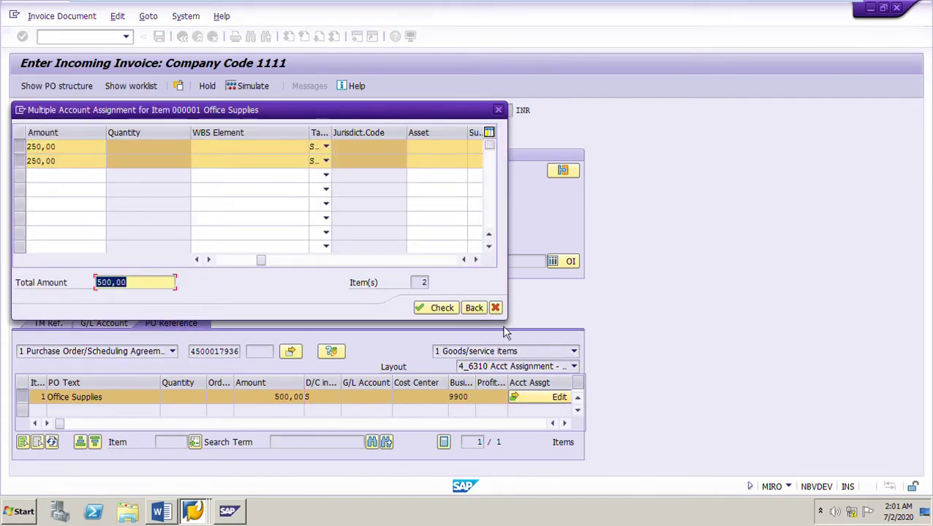
{"action": "left_click_drag", "start_coordinate": [260, 260], "coordinate": [200, 275]}
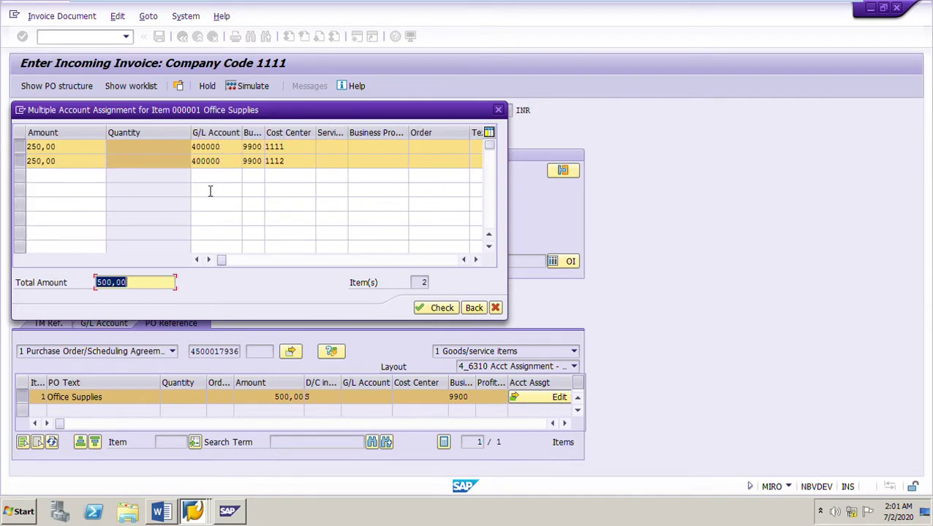
{"action": "left_click", "coordinate": [477, 310]}
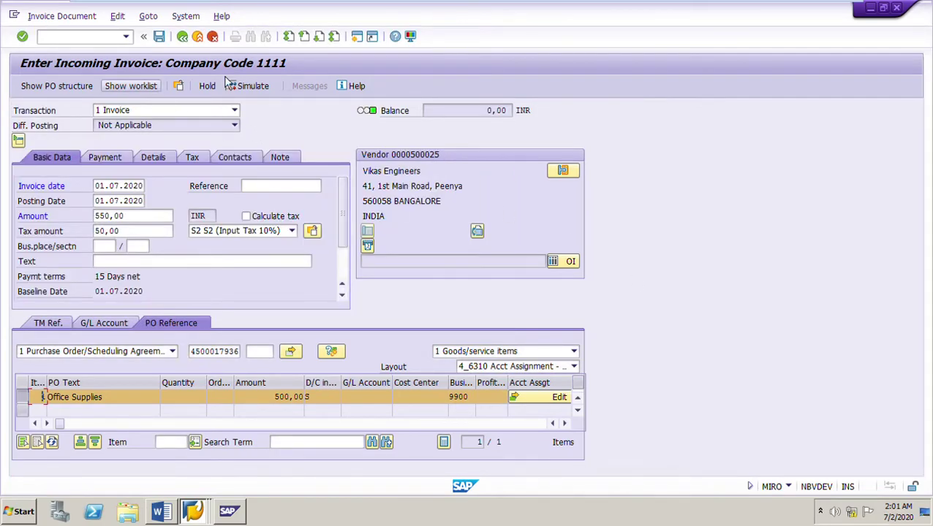
- Simulate the invoice document and review the amounts and cost centers of the consumption lines and the input tax line
{"action": "left_click", "coordinate": [260, 91]}
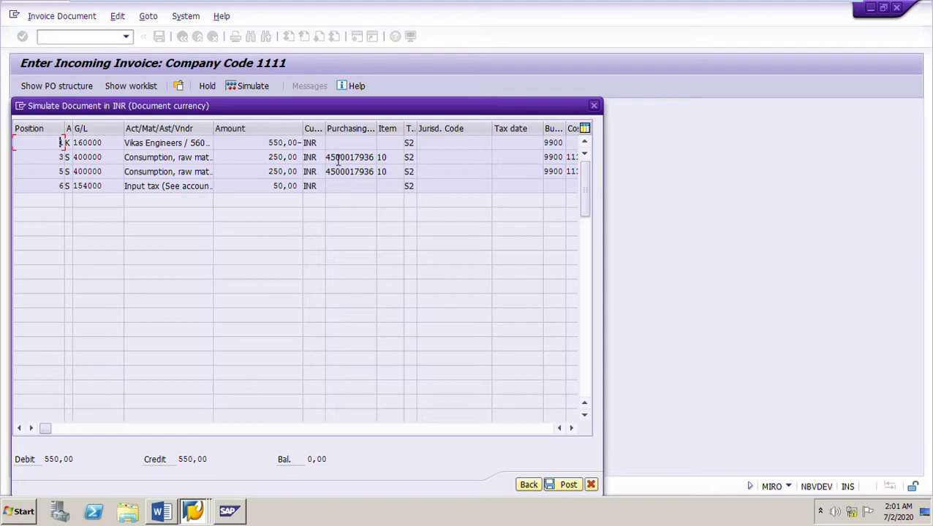
{"action": "left_click_drag", "start_coordinate": [269, 143], "coordinate": [321, 165]}
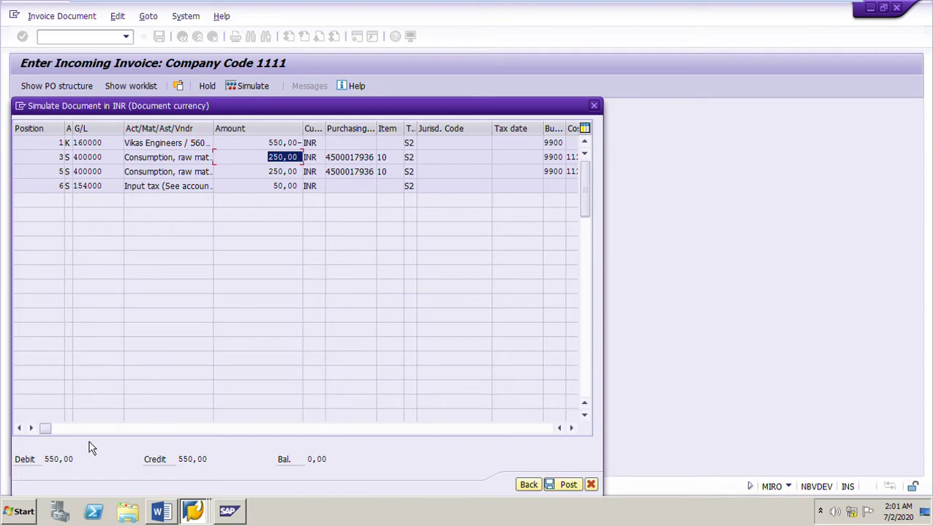
{"action": "left_click_drag", "start_coordinate": [51, 430], "coordinate": [66, 430]}
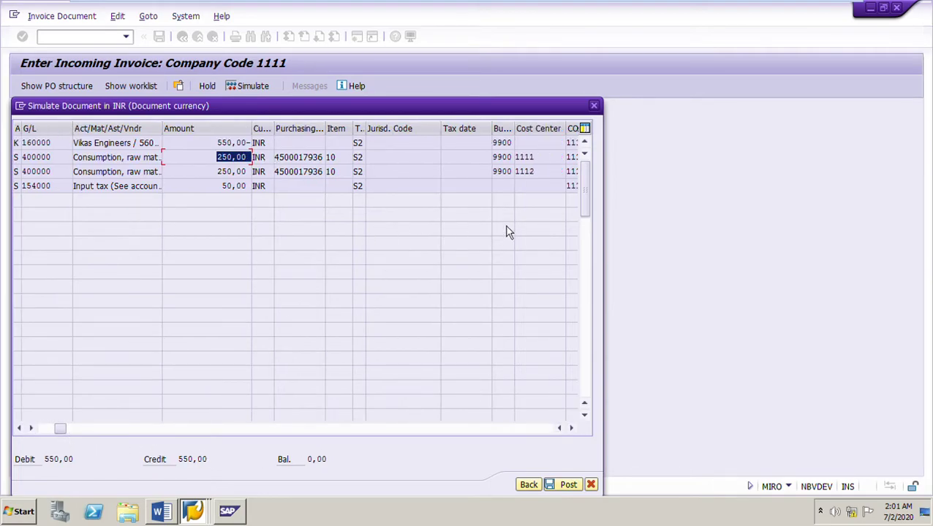
{"action": "left_click_drag", "start_coordinate": [548, 156], "coordinate": [488, 158]}
{"action": "left_click_drag", "start_coordinate": [217, 175], "coordinate": [253, 172]}
{"action": "left_click", "coordinate": [554, 174]}
{"action": "left_click_drag", "start_coordinate": [552, 174], "coordinate": [495, 171]}
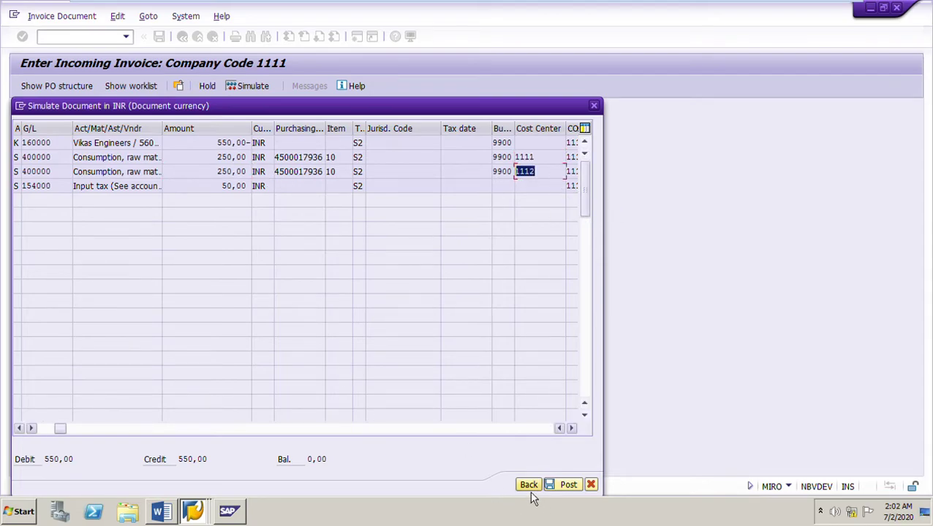
{"action": "left_click_drag", "start_coordinate": [224, 188], "coordinate": [275, 196]}
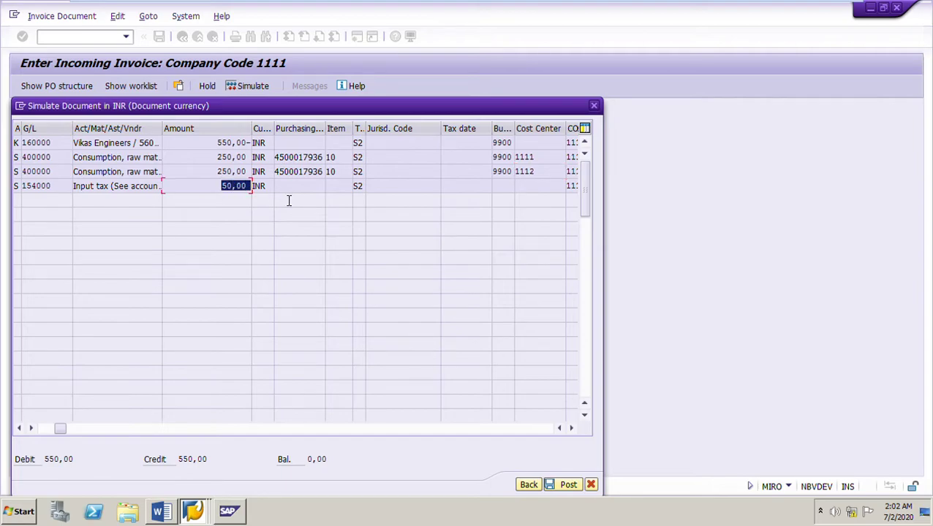
{"action": "left_click_drag", "start_coordinate": [63, 189], "coordinate": [10, 187]}
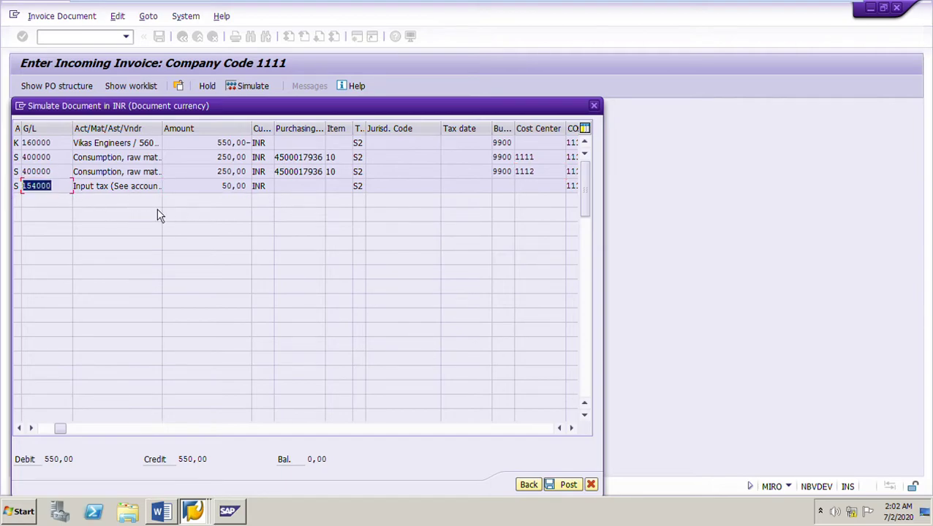
- Leave the simulation and post the incoming invoice
{"action": "left_click", "coordinate": [529, 487]}
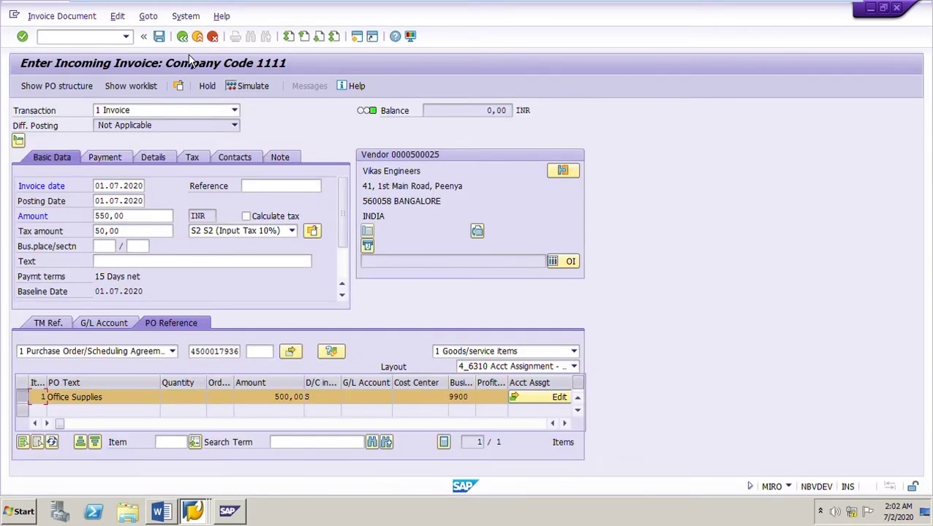
{"action": "left_click", "coordinate": [159, 35]}
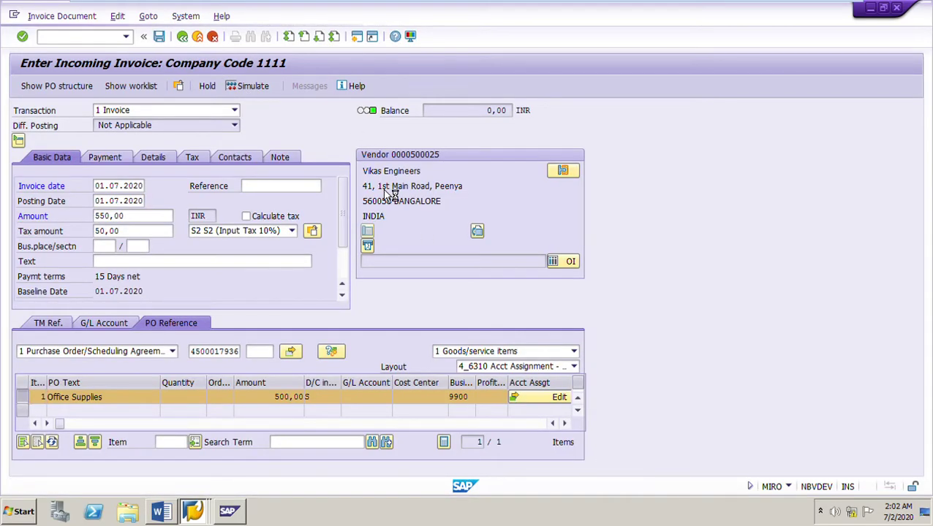
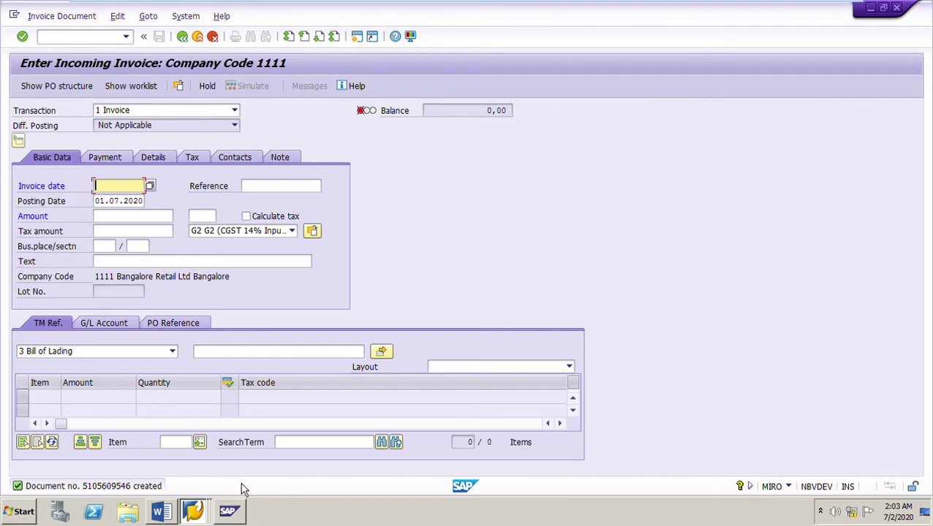
- Switch to the framework order's SAP session, put the order in change mode and examine item 10's purchase order history
{"action": "left_click", "coordinate": [208, 517]}
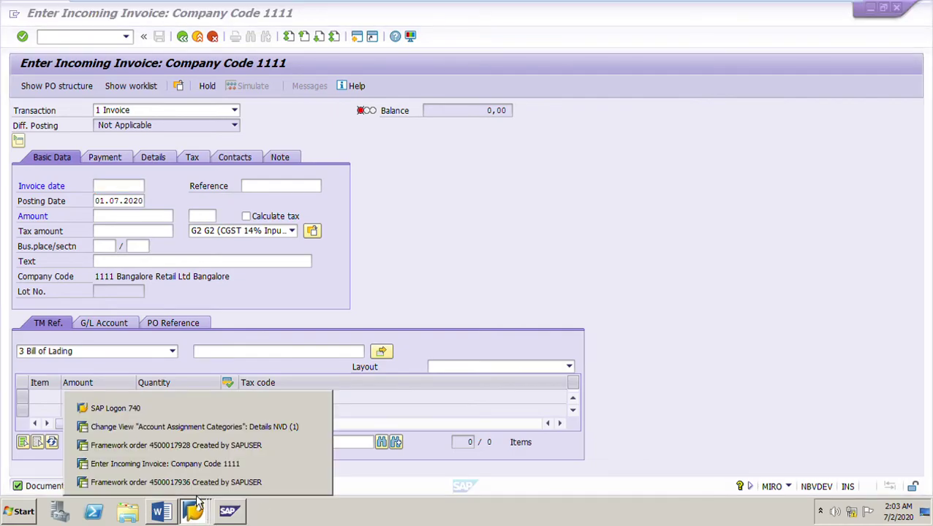
{"action": "left_click", "coordinate": [179, 482]}
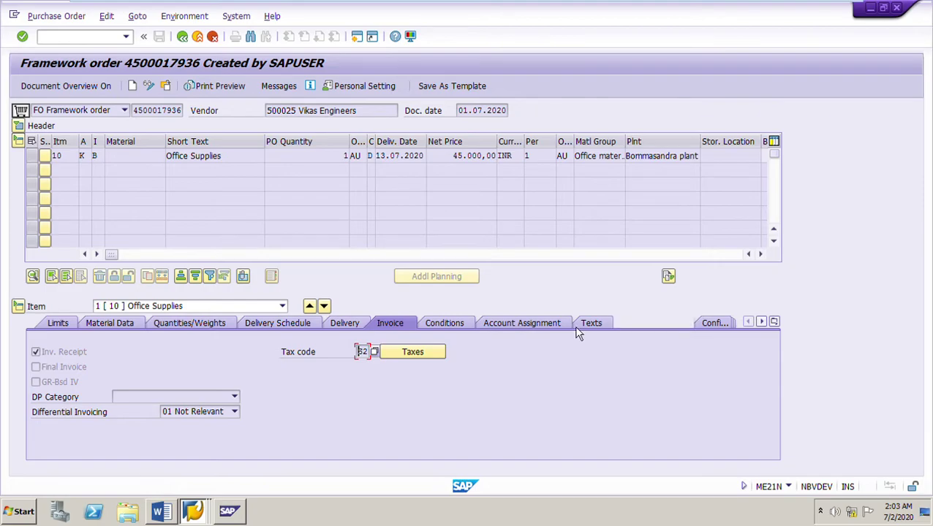
{"action": "left_click", "coordinate": [154, 92]}
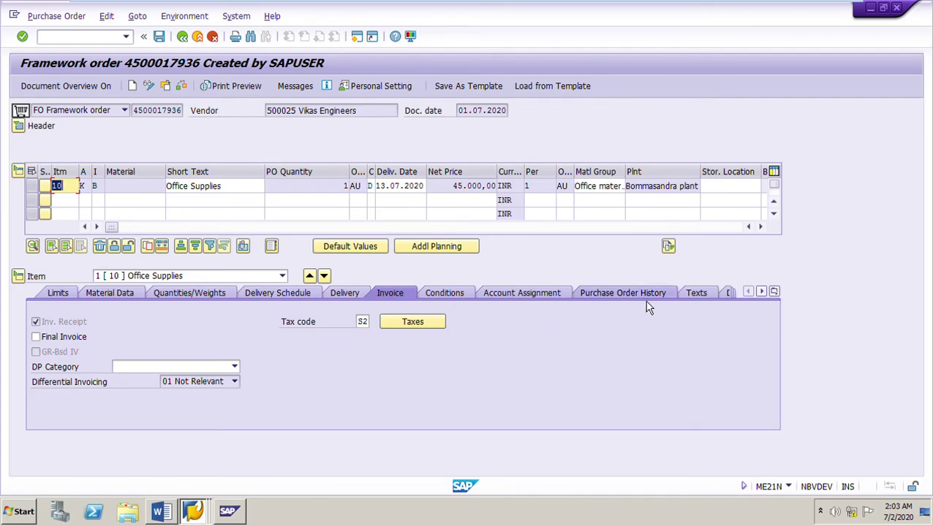
{"action": "left_click", "coordinate": [646, 299]}
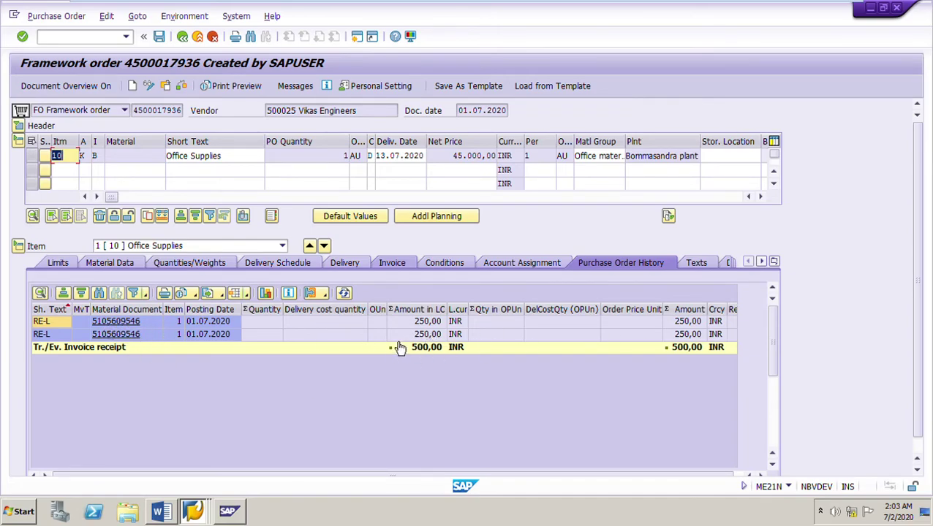
- Open the invoice document from the history and inspect the vendor line item of its follow-on accounting document, then return to the document overview
{"action": "left_click", "coordinate": [130, 323]}
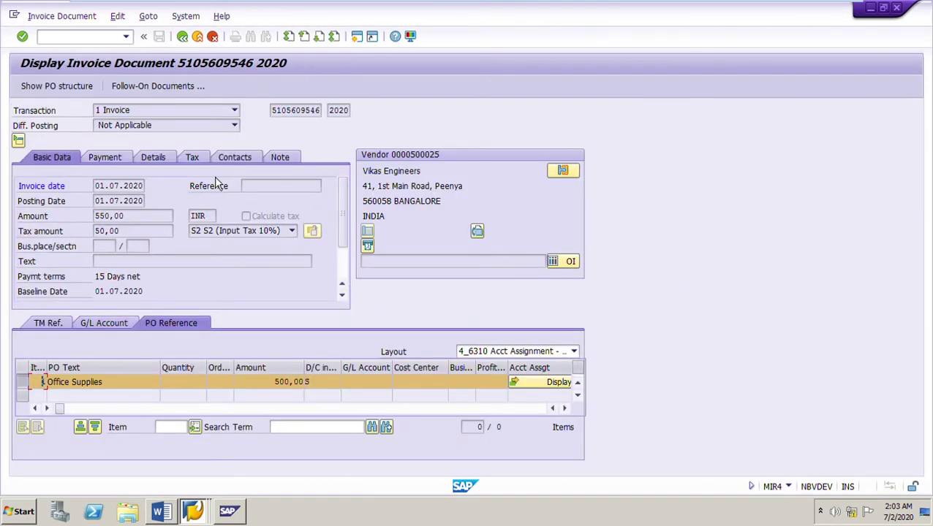
{"action": "left_click", "coordinate": [172, 90]}
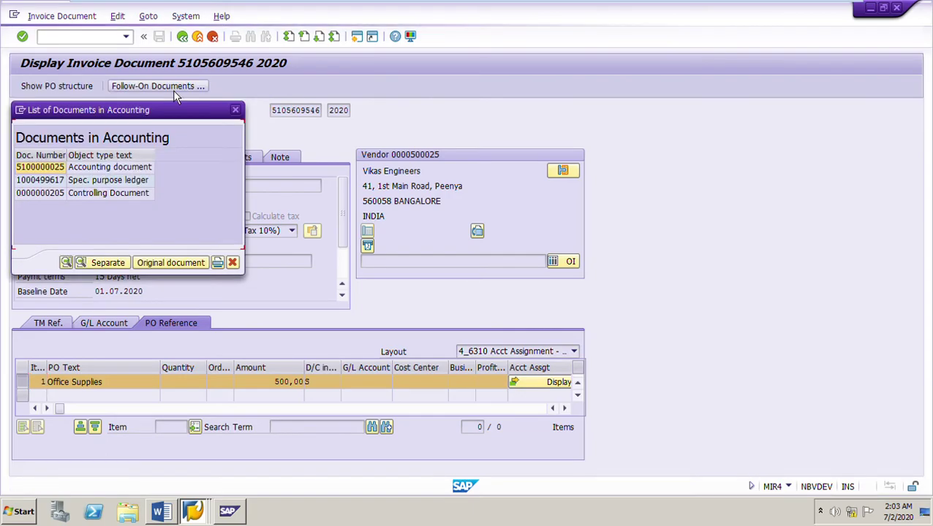
{"action": "double_click", "coordinate": [57, 173]}
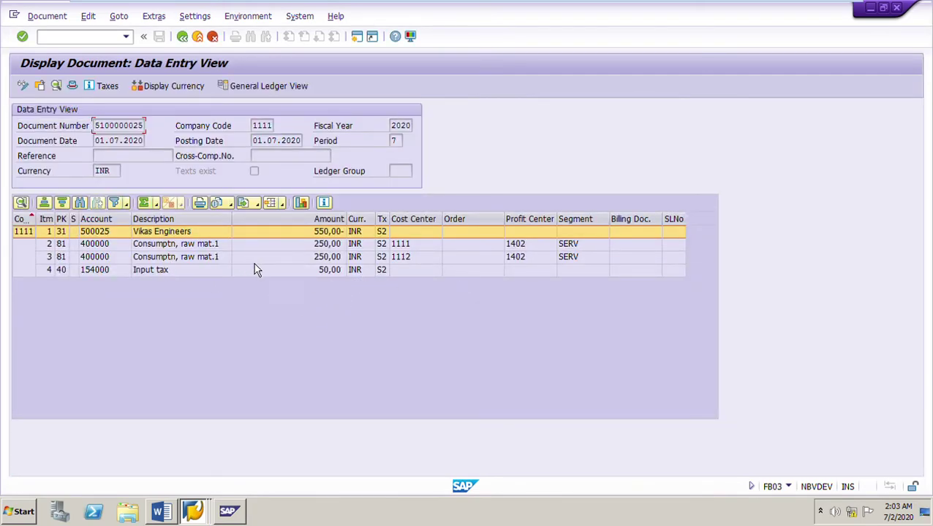
{"action": "double_click", "coordinate": [325, 244]}
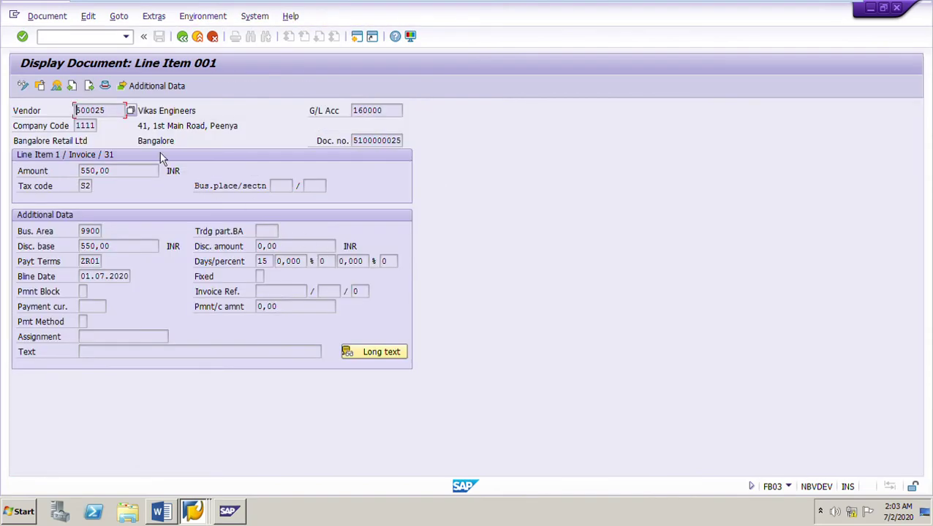
{"action": "left_click", "coordinate": [183, 36]}
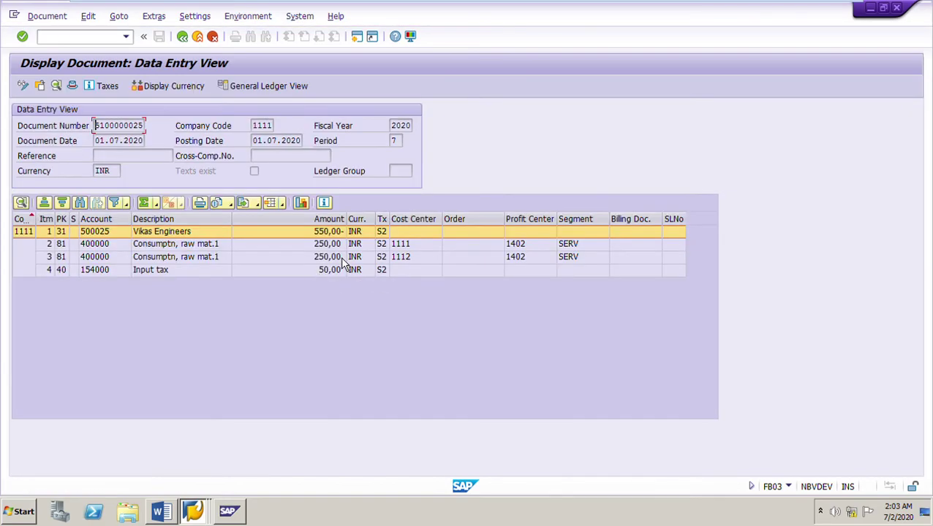
- Check the amounts and cost centers of the consumption and input tax lines in the accounting document, then return to the invoice display
{"action": "left_click", "coordinate": [338, 250]}
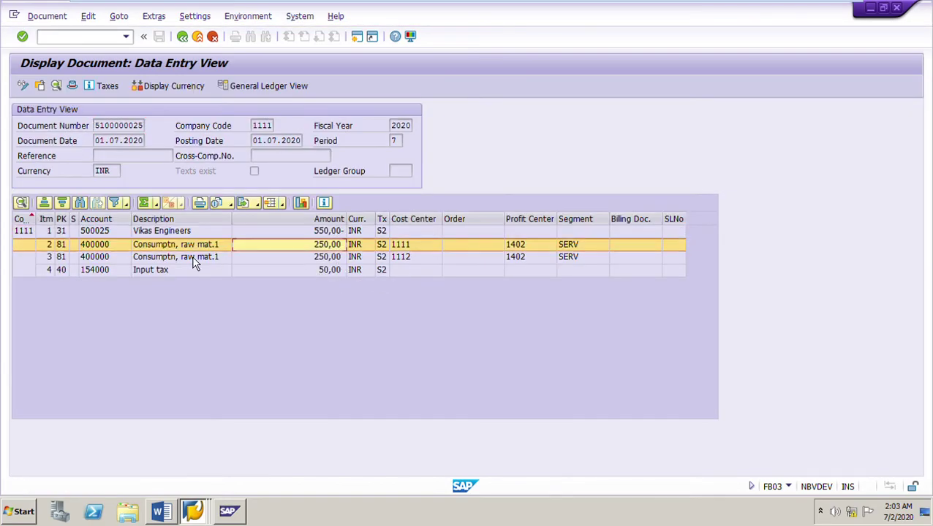
{"action": "left_click", "coordinate": [322, 260]}
{"action": "left_click", "coordinate": [429, 263]}
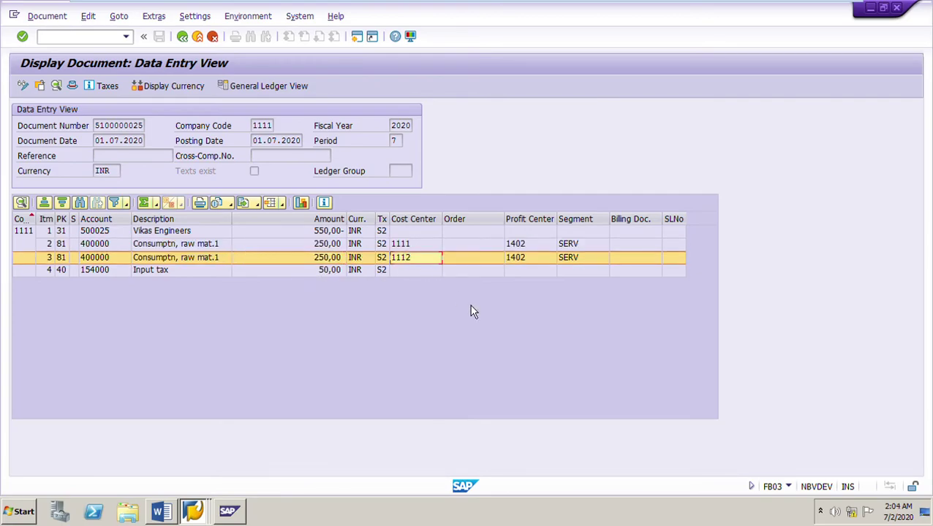
{"action": "left_click", "coordinate": [326, 274]}
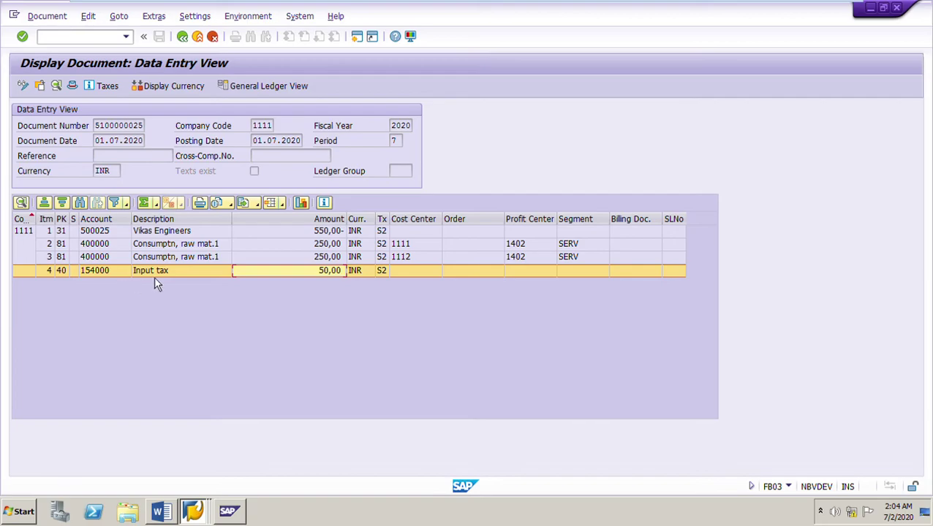
{"action": "left_click", "coordinate": [188, 43]}
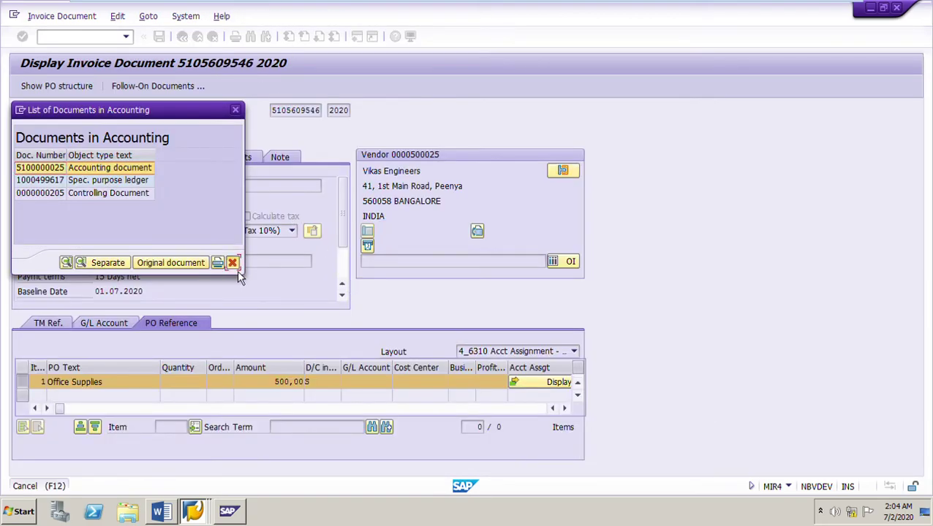
{"action": "left_click", "coordinate": [235, 266]}
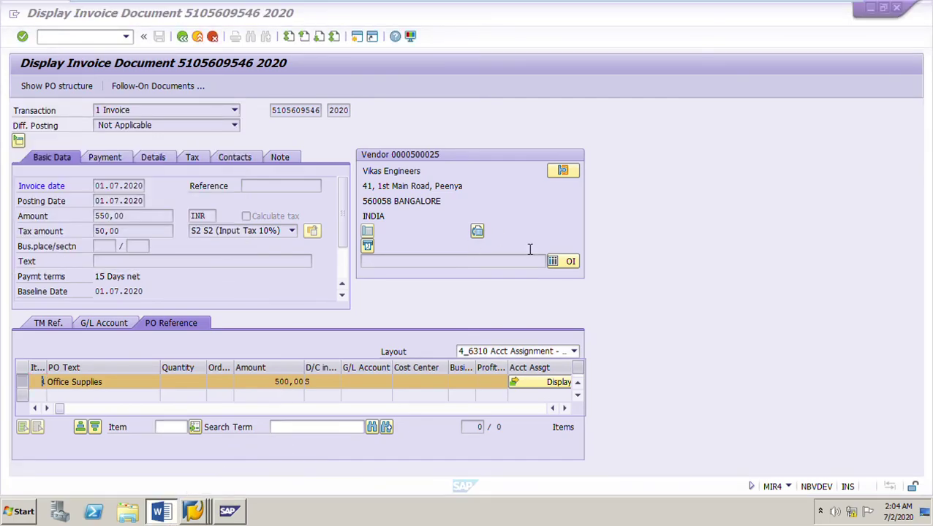
- Switch to the Word exercise document and review the remaining instructions on simulating and posting the invoice
{"action": "key", "text": "alt+Tab"}
{"action": "scroll", "coordinate": [512, 388], "scroll_direction": "down", "scroll_amount": 3}
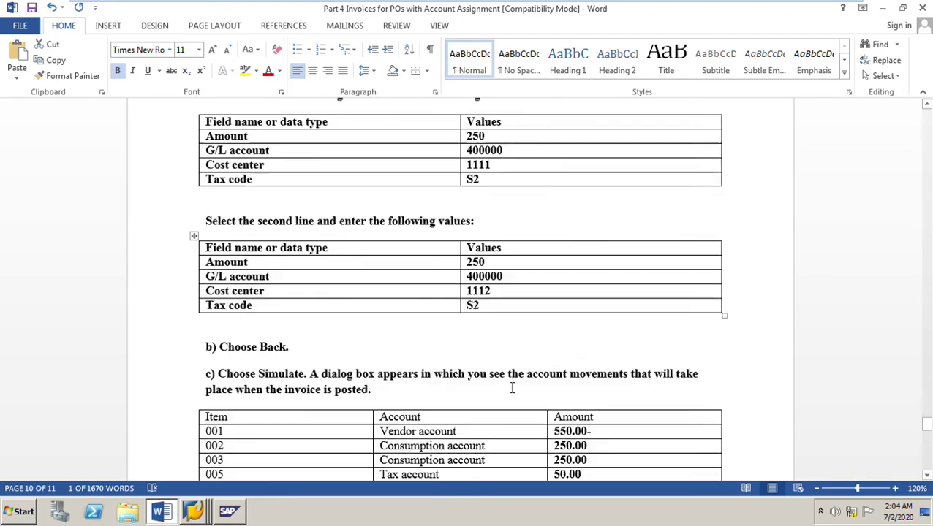
{"action": "scroll", "coordinate": [512, 388], "scroll_direction": "down", "scroll_amount": 5}
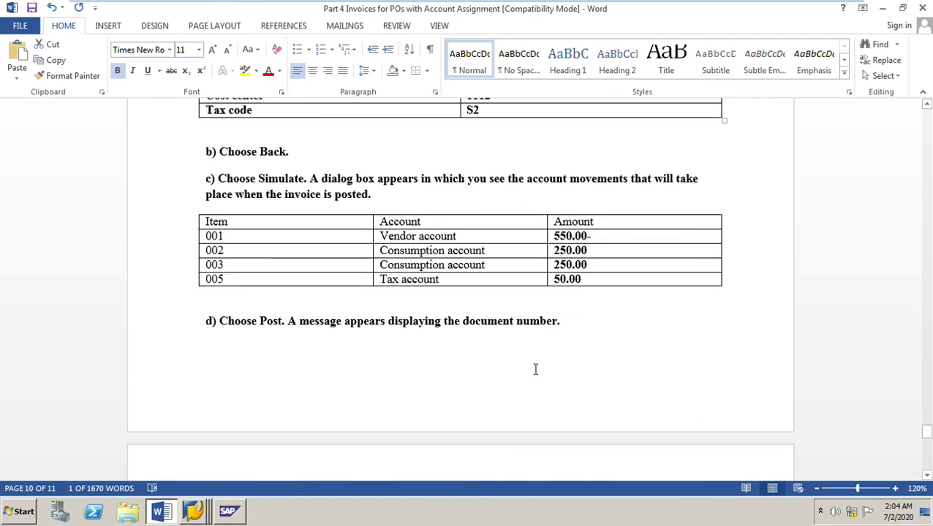